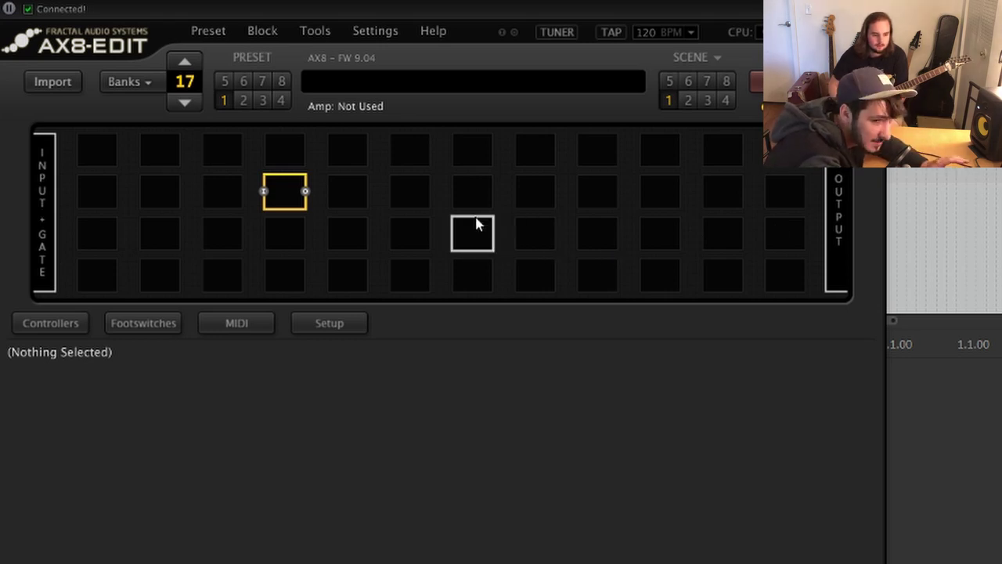
Insert an Amp block in the fourth column of the second row and wire it from the input through to the output.
right_click(288, 190)
left_click(313, 192)
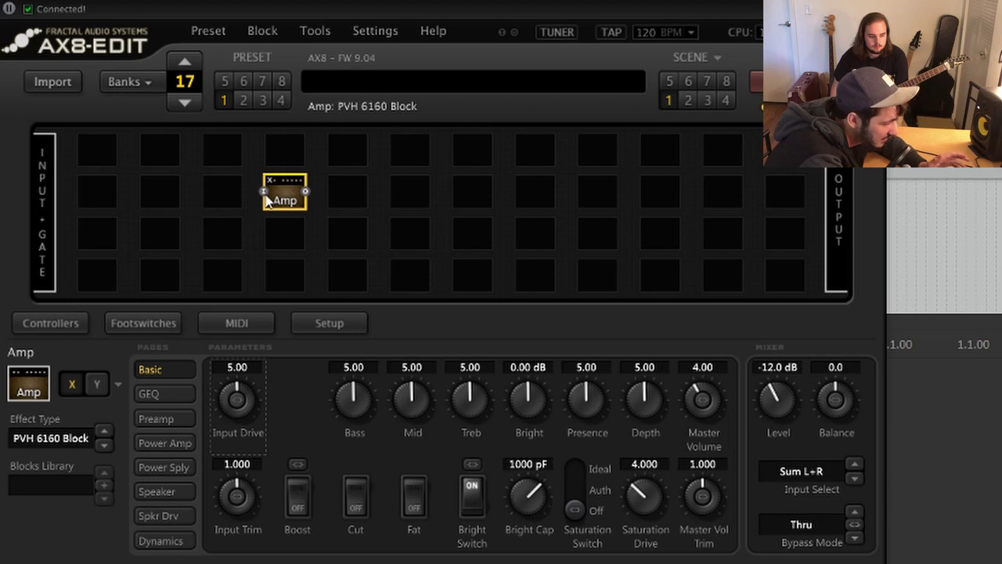
left_click_drag(267, 200, 113, 196)
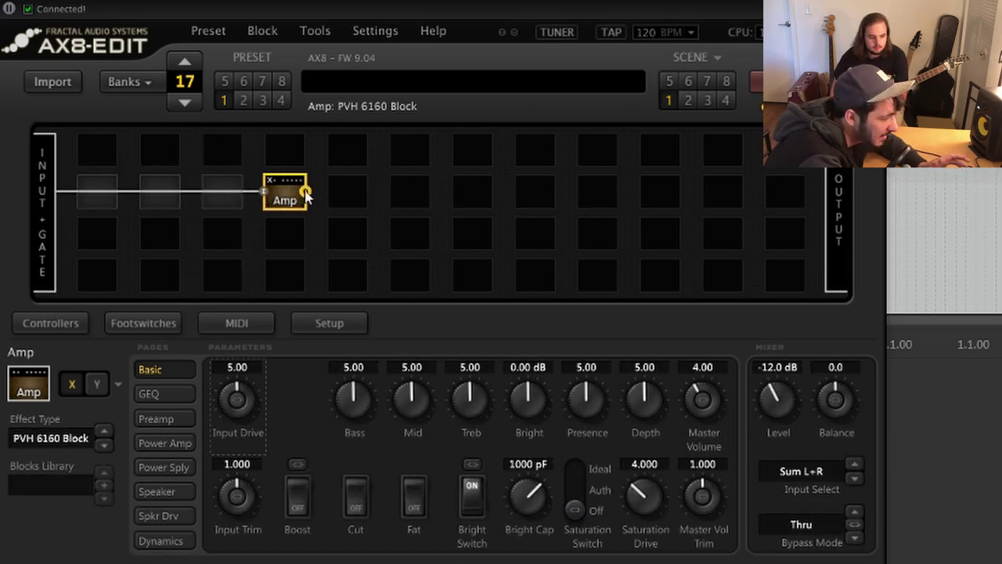
left_click_drag(306, 196, 764, 193)
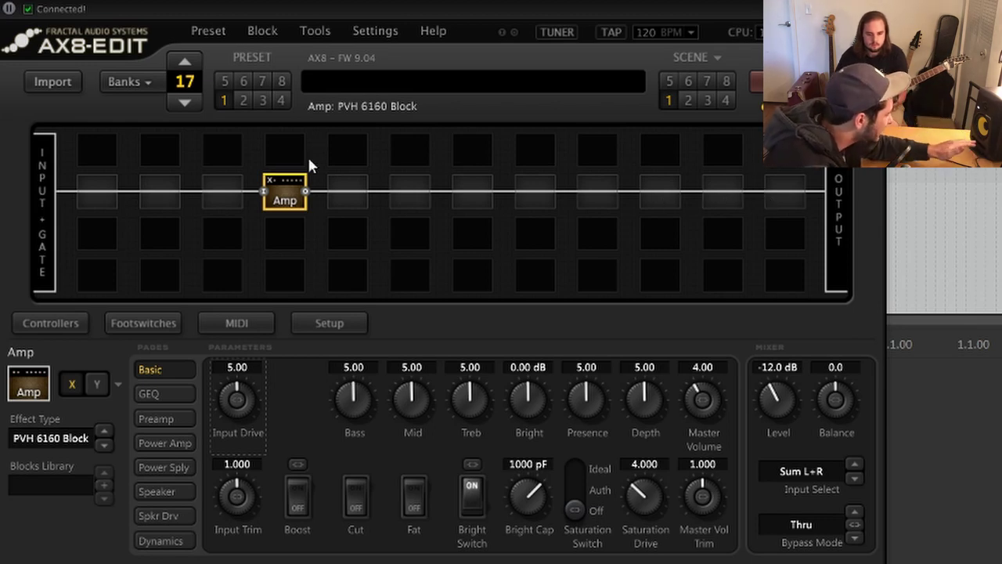
Turn off the amp's Bright Switch and set the amp's level to -8 dB.
left_click(470, 483)
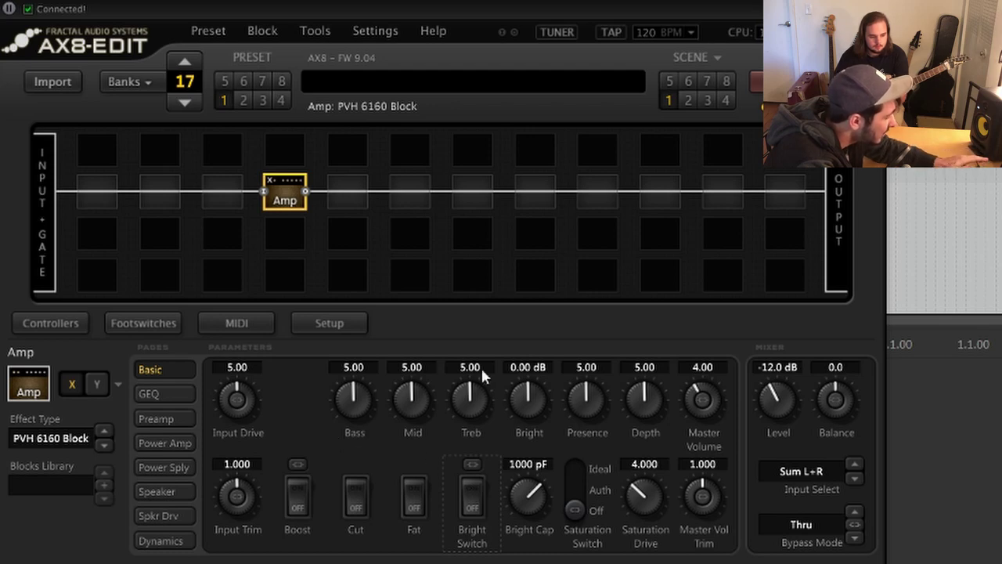
left_click(774, 368)
type("-8")
key("Return")
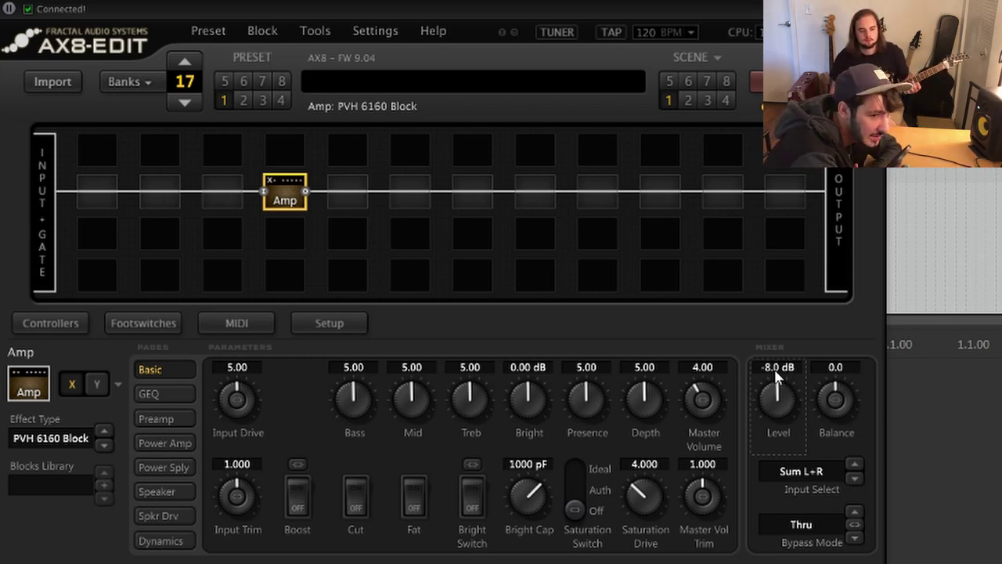
Add a Cab block directly after the Amp block and load the factory cab F043 4x12 Recto SM57.
right_click(336, 208)
left_click(360, 215)
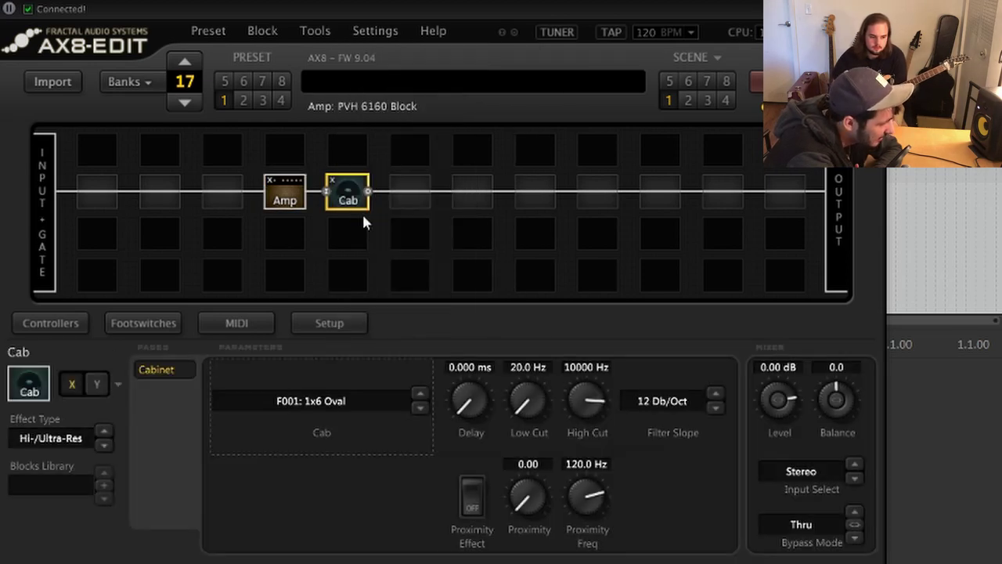
left_click(291, 400)
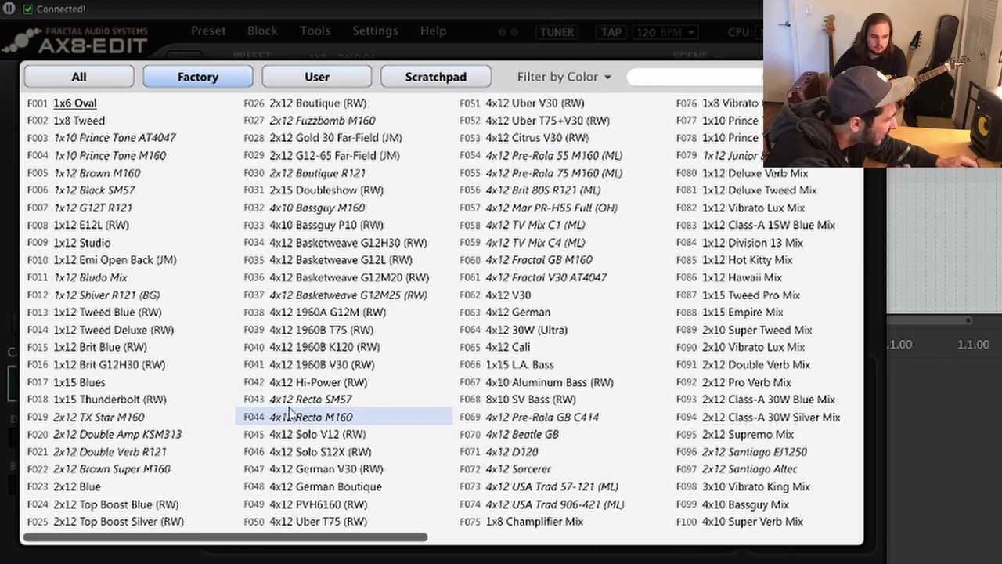
left_click(291, 400)
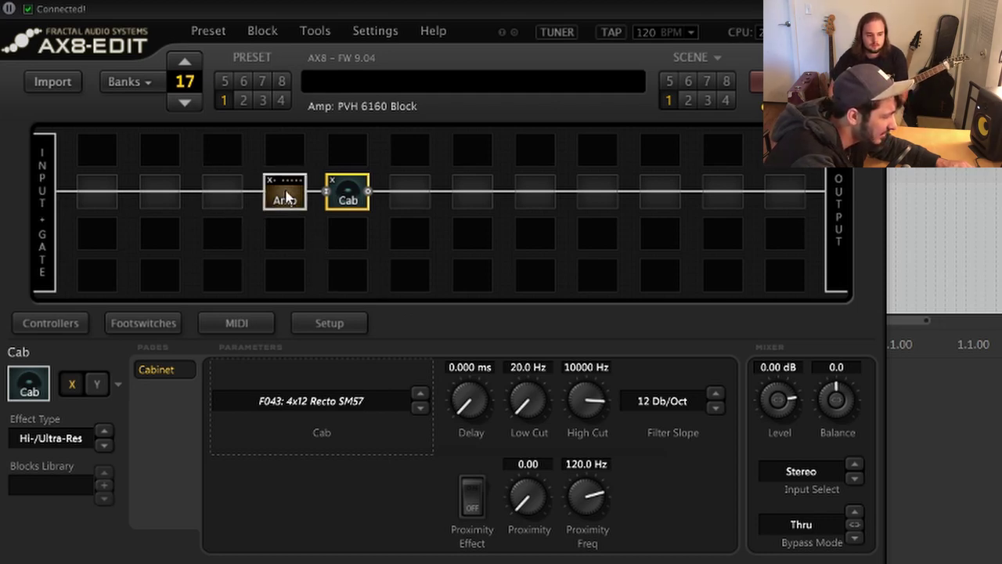
Set the cab's low cut to 60 Hz and its high cut to 20000 Hz.
double_click(517, 367)
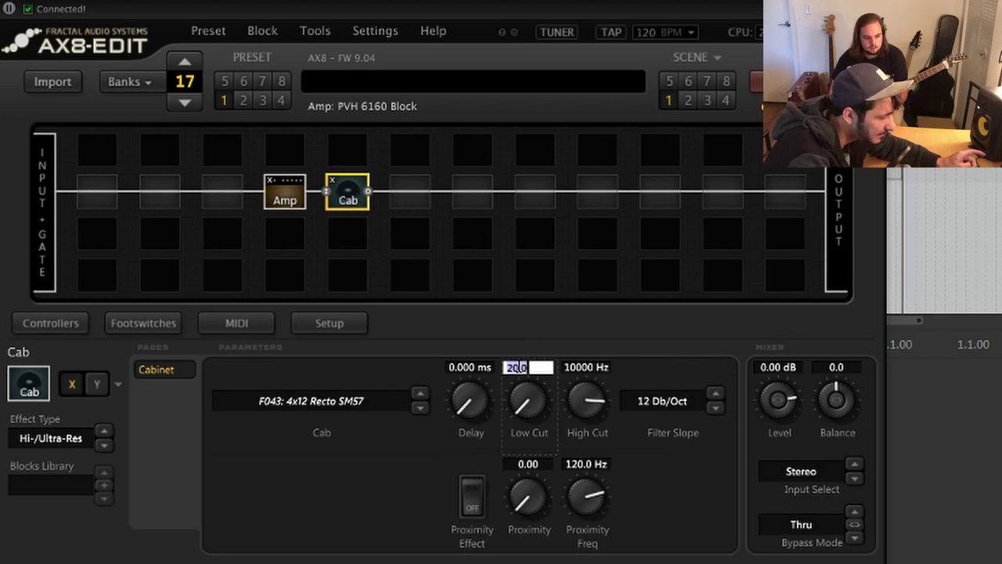
type("60")
key("Return")
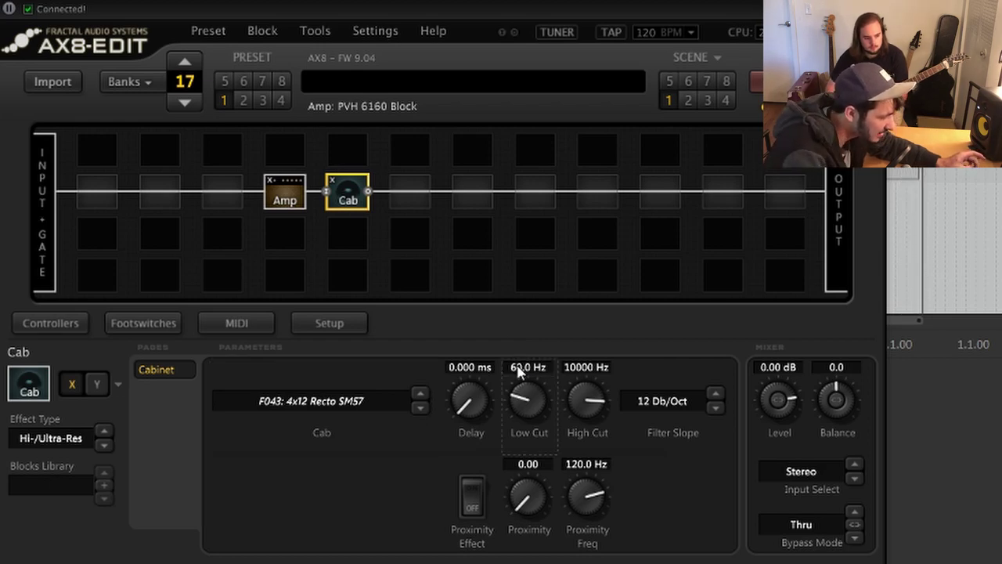
double_click(575, 374)
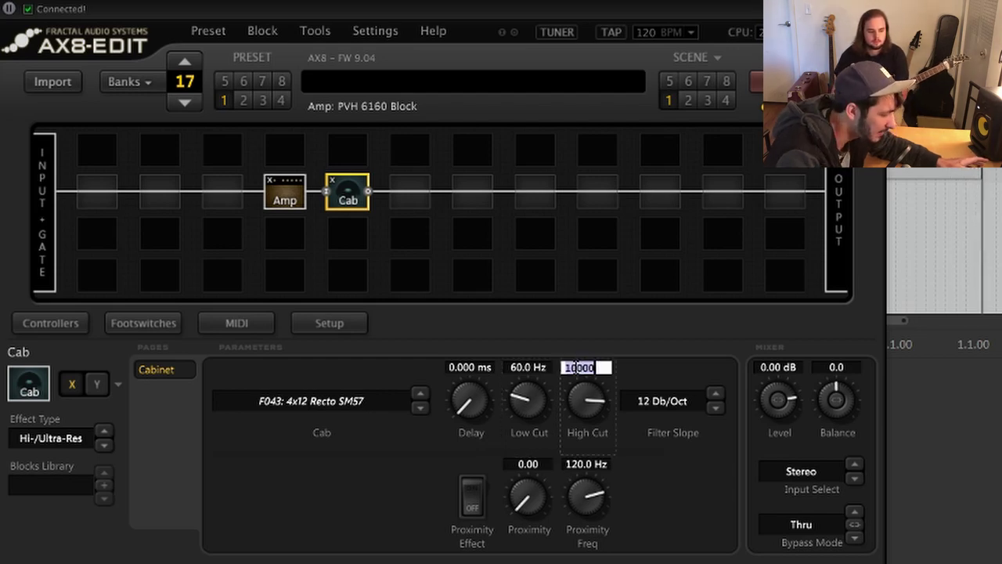
type("20000")
key("Return")
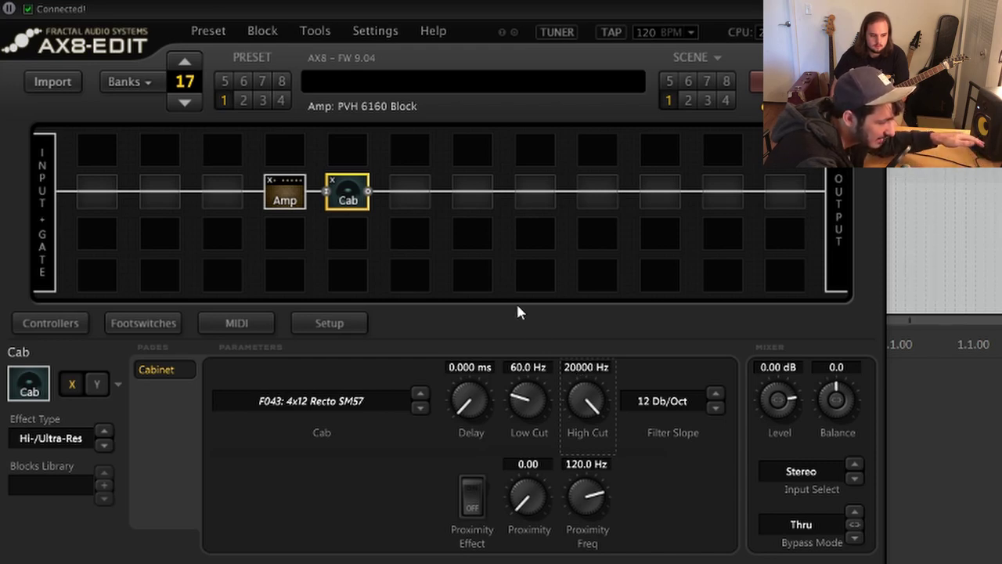
Set the Amp block's Master Volume to 5.5 and its Depth to 3.
key("Left")
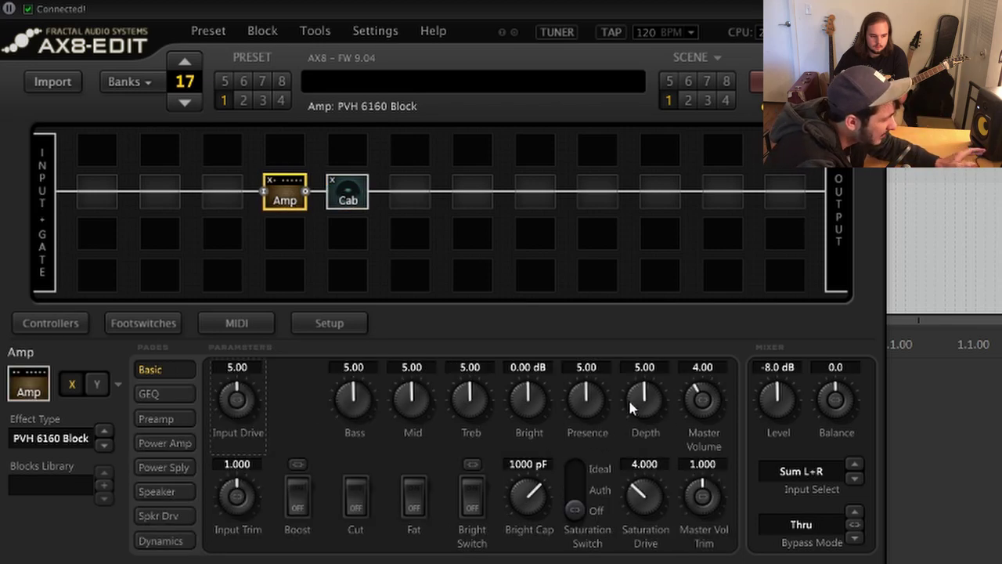
double_click(700, 368)
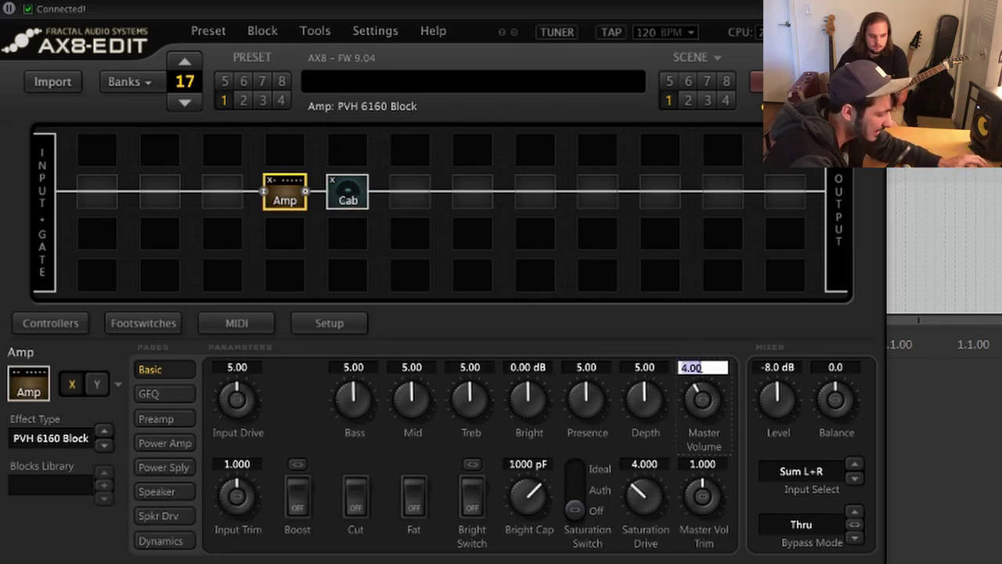
type("5")
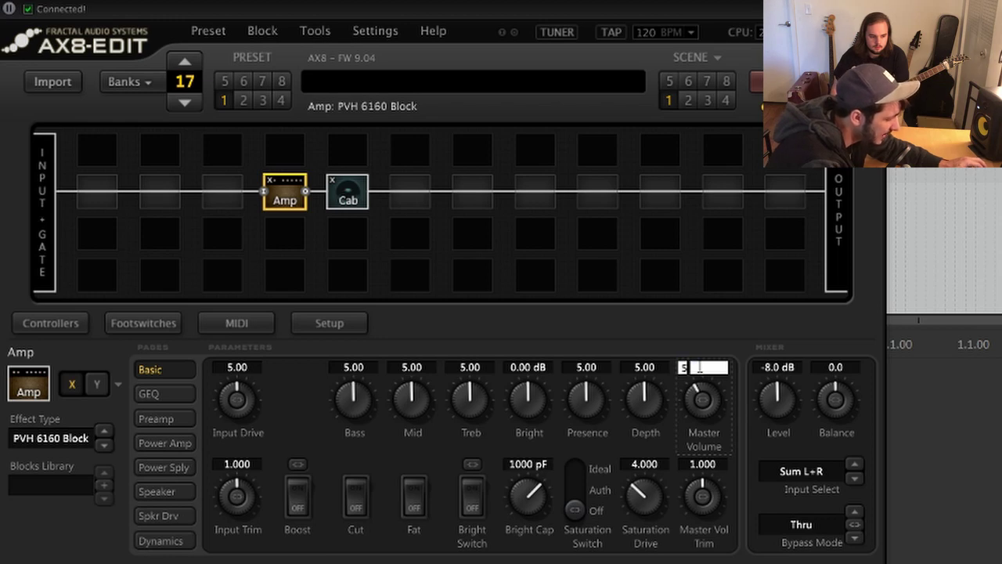
type(".5")
key("Return")
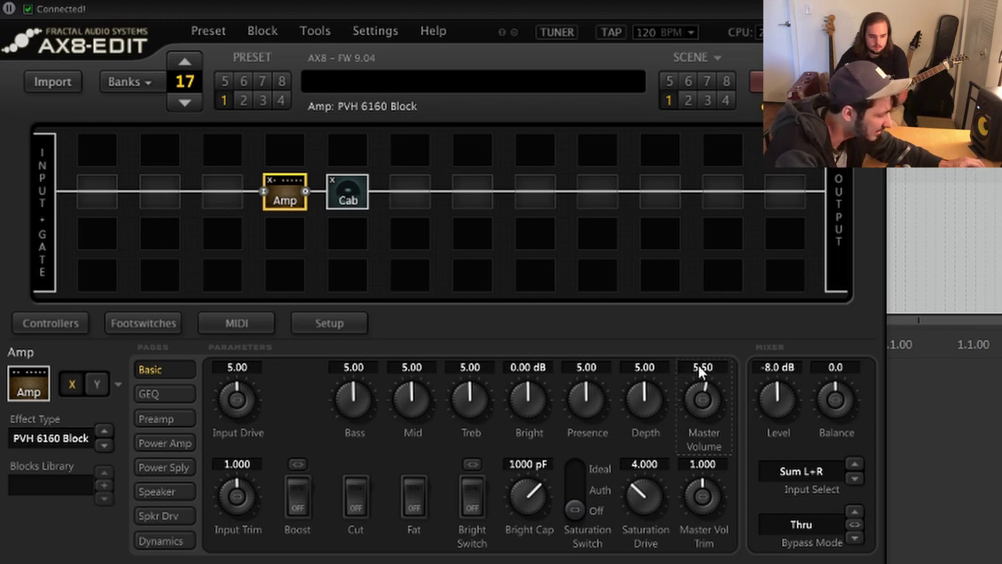
double_click(636, 368)
type("3")
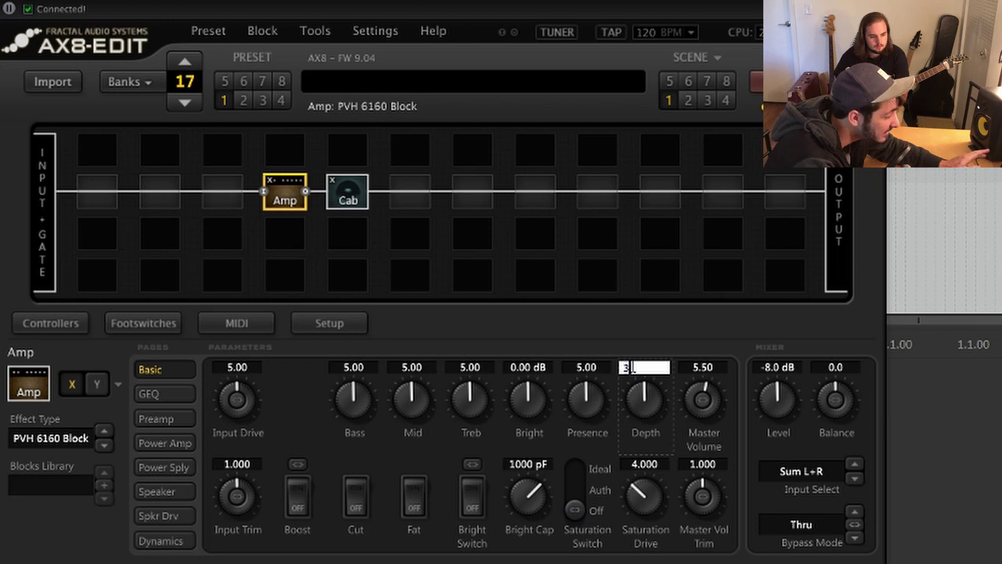
key("Return")
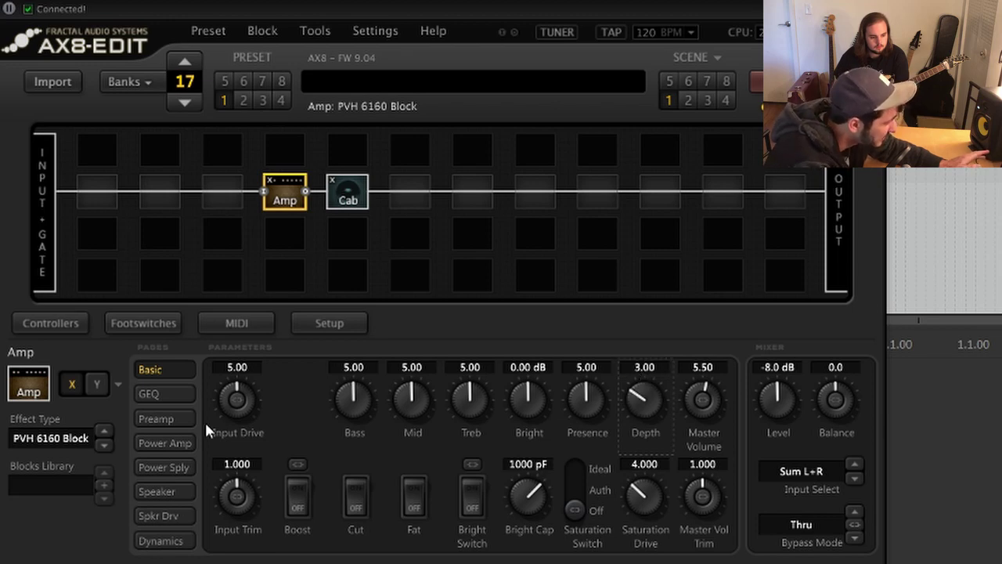
Set the amp's power amp Depth Freq to 200 Hz.
left_click(165, 443)
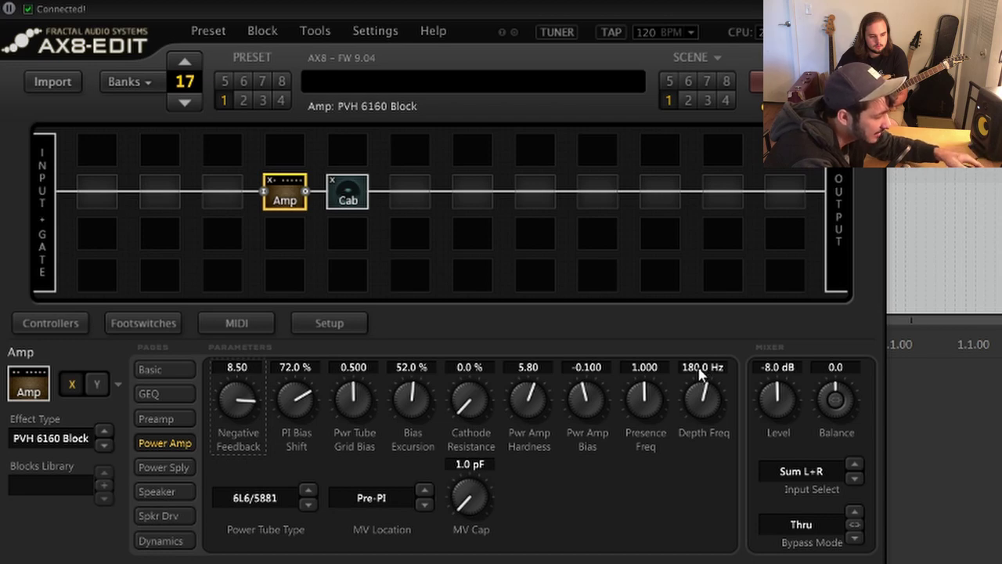
double_click(701, 367)
type("20")
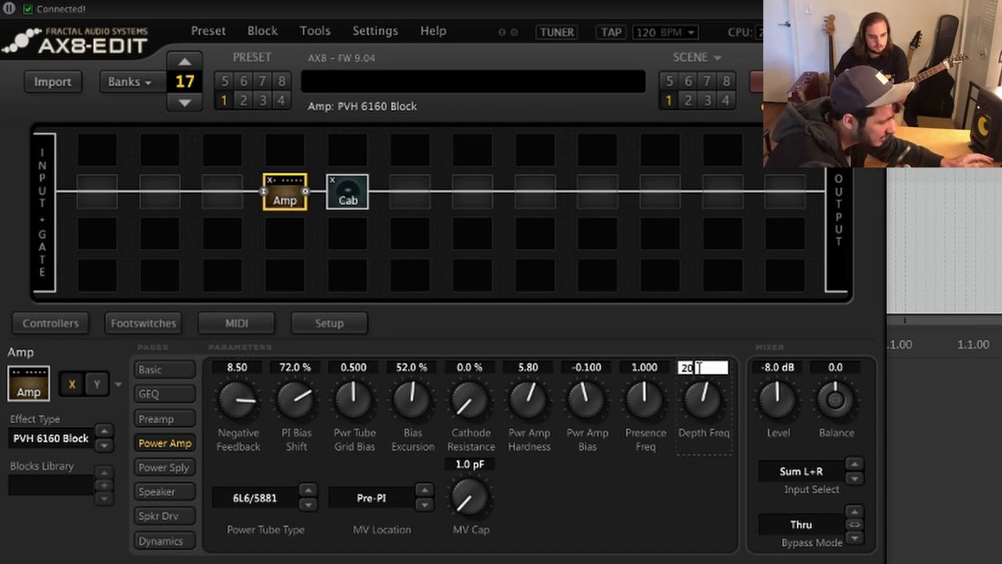
type("0")
key("Return")
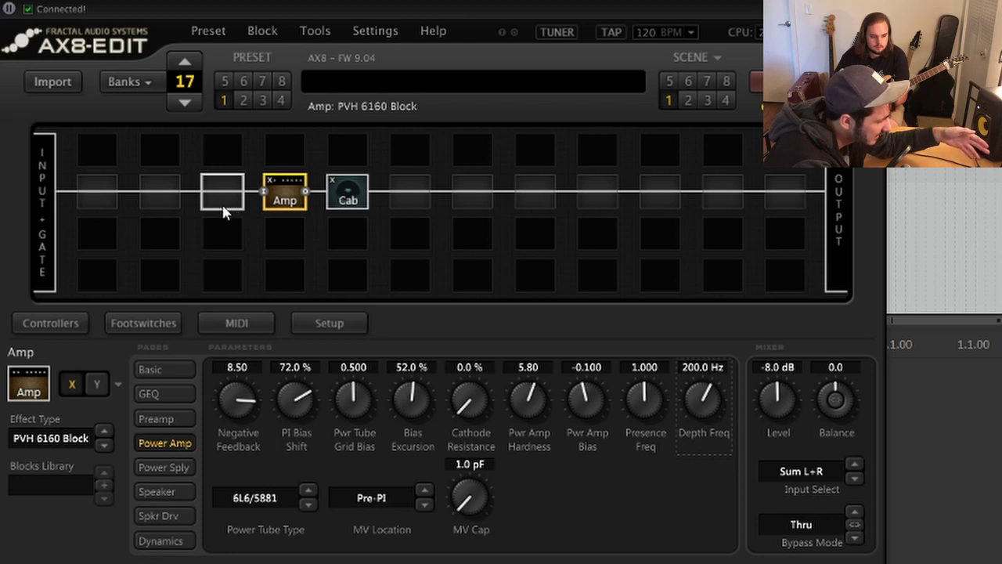
Turn on the amp's Bright Switch and set Mid to 8.5 in its basic parameters.
left_click(470, 496)
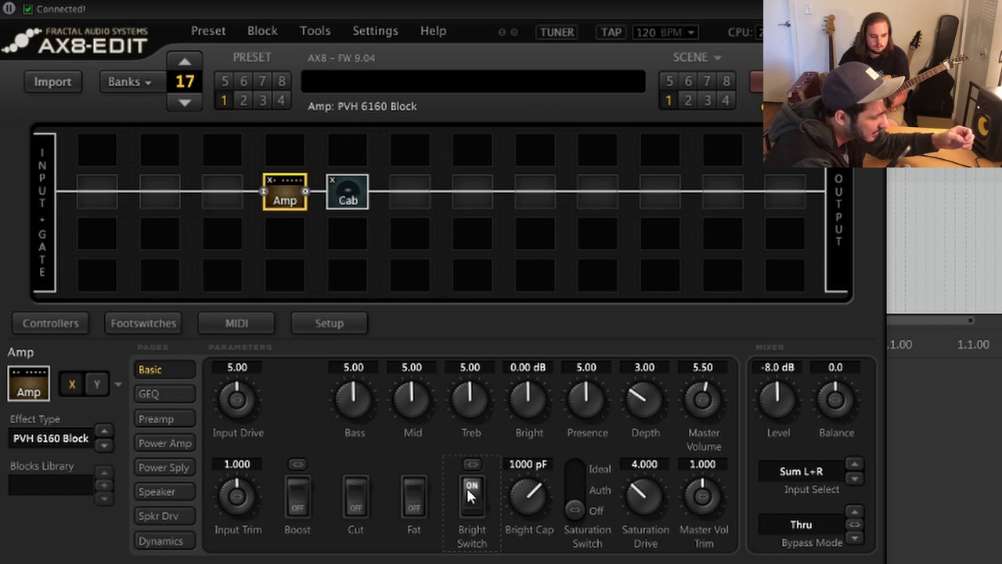
left_click(418, 367)
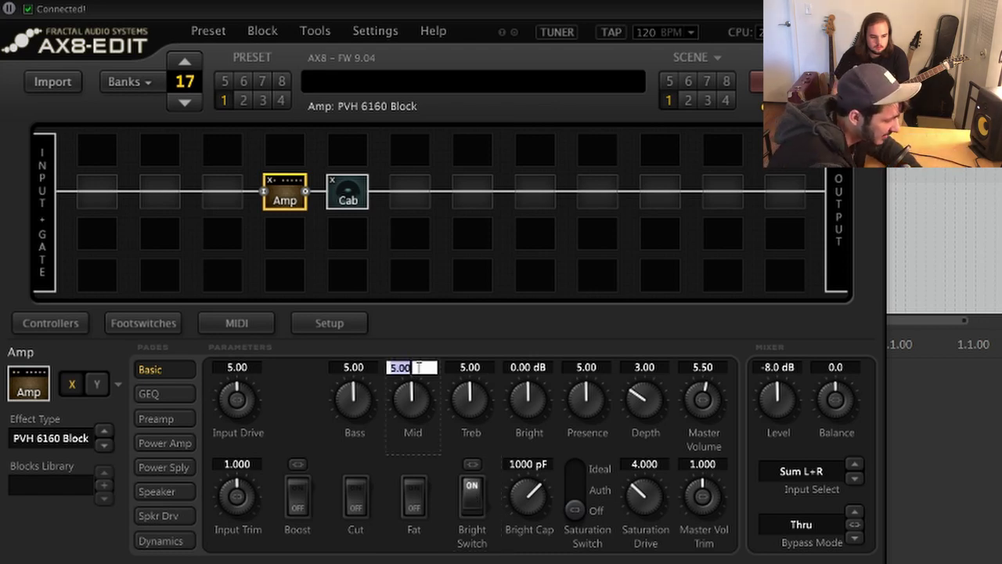
type("8.5")
key("Return")
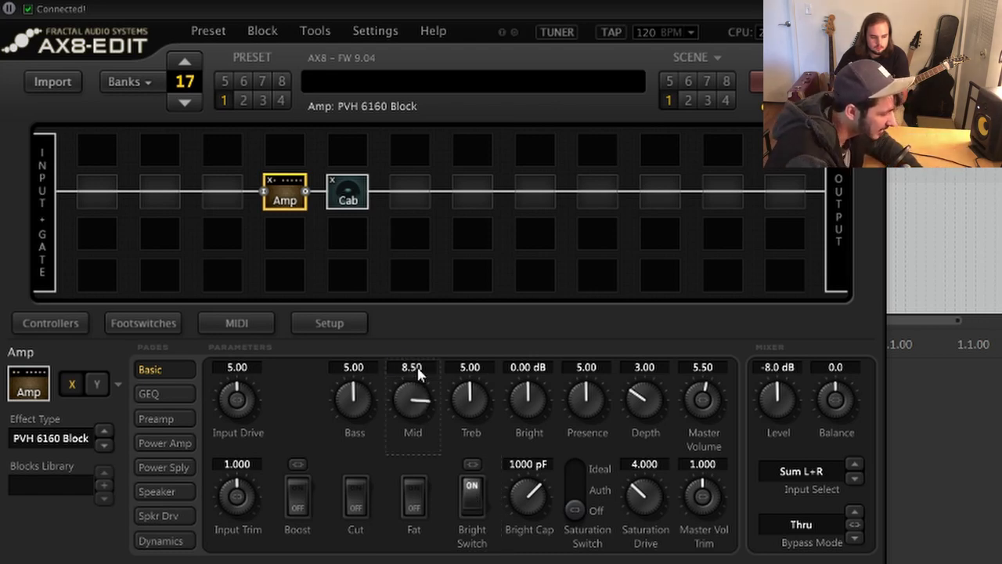
Set the amp's Bright control to 1.5 dB and its Presence to 7.
left_click(545, 367)
type("1.5")
key("Return")
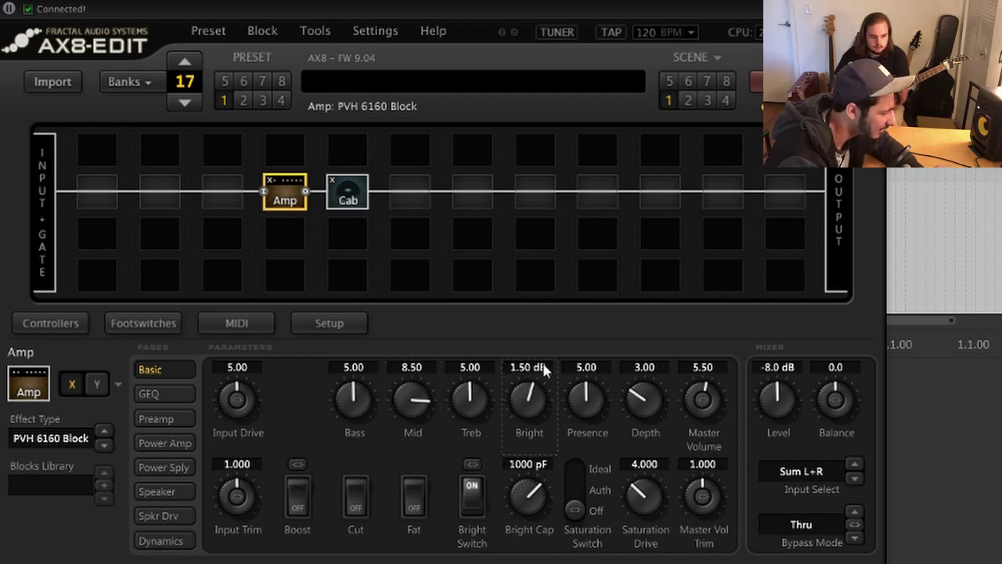
left_click(583, 367)
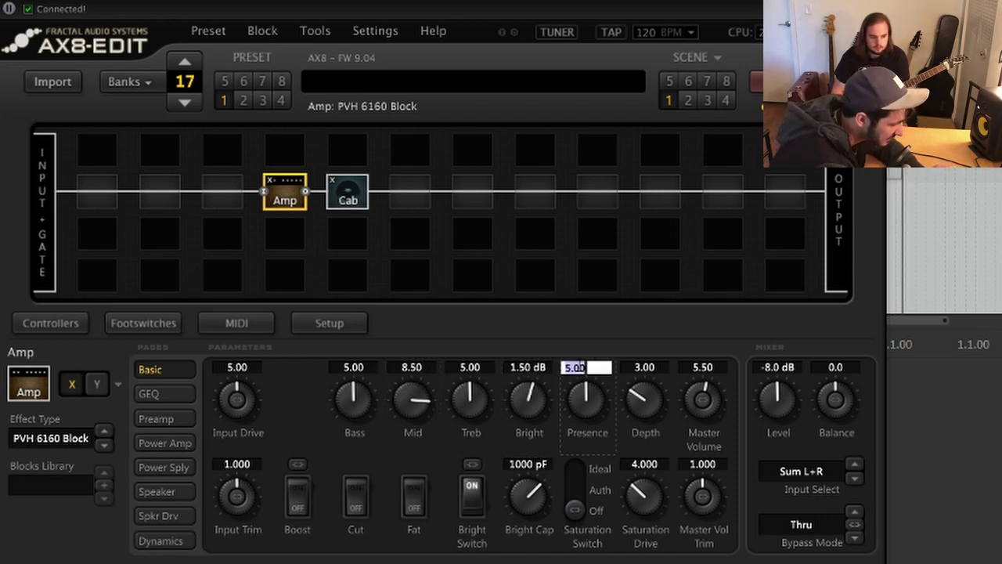
type("7")
key("Return")
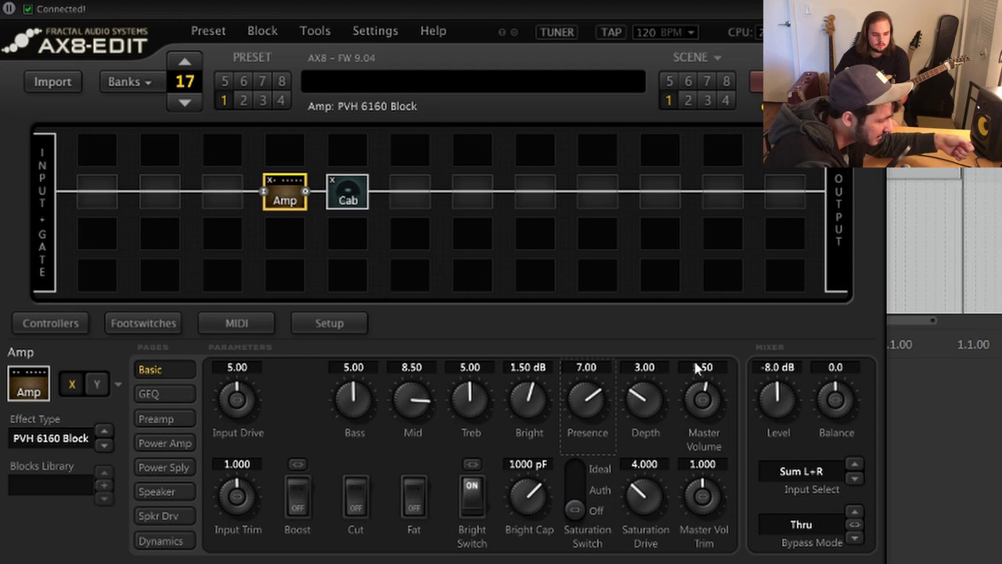
Set the amp's Input Drive to 5.5.
left_click(252, 367)
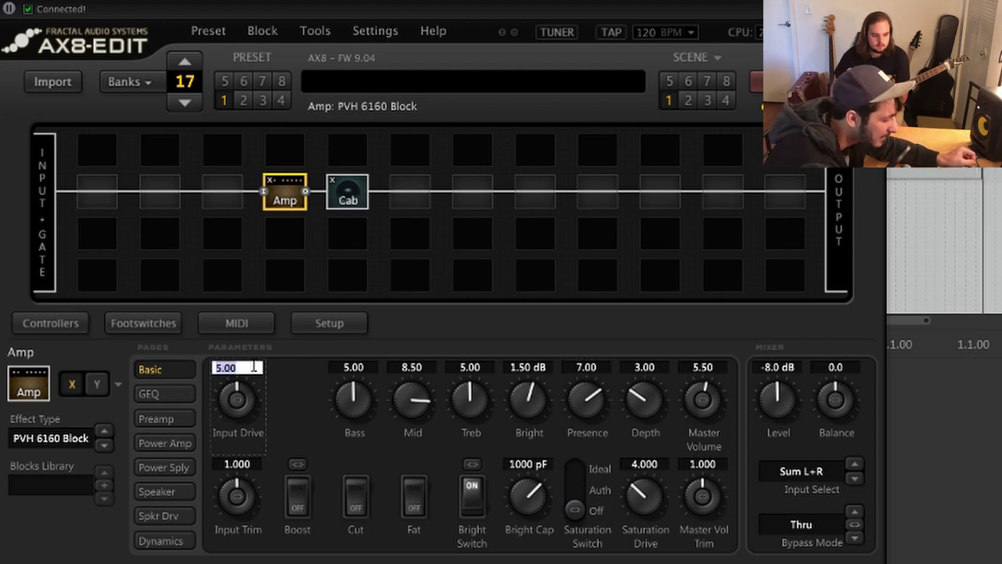
type("5.5")
key("Return")
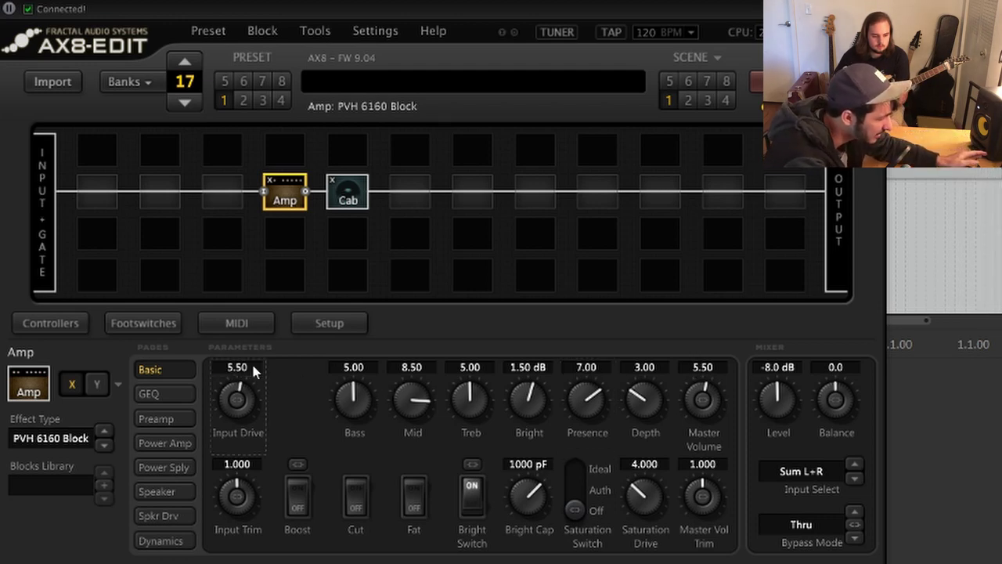
Set the amp's Bass and Treble controls to 5.5 each.
left_click(356, 367)
type("5.5")
key("Return")
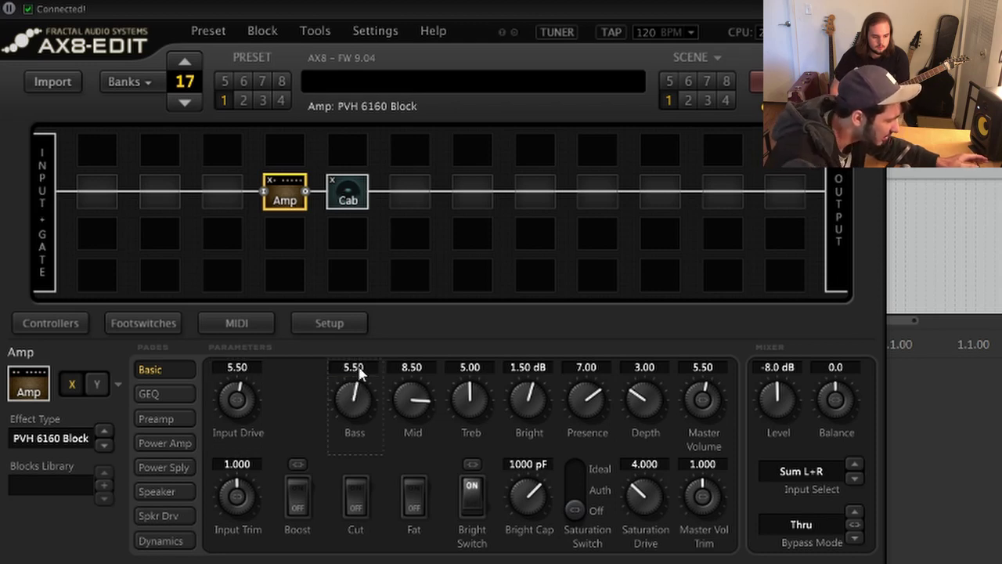
left_click(470, 367)
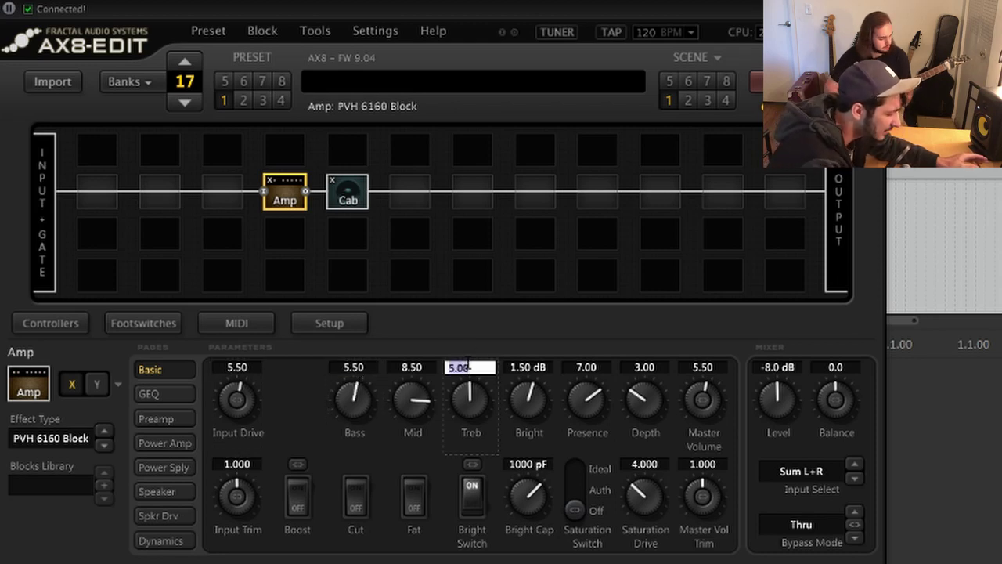
type("5.5")
key("Return")
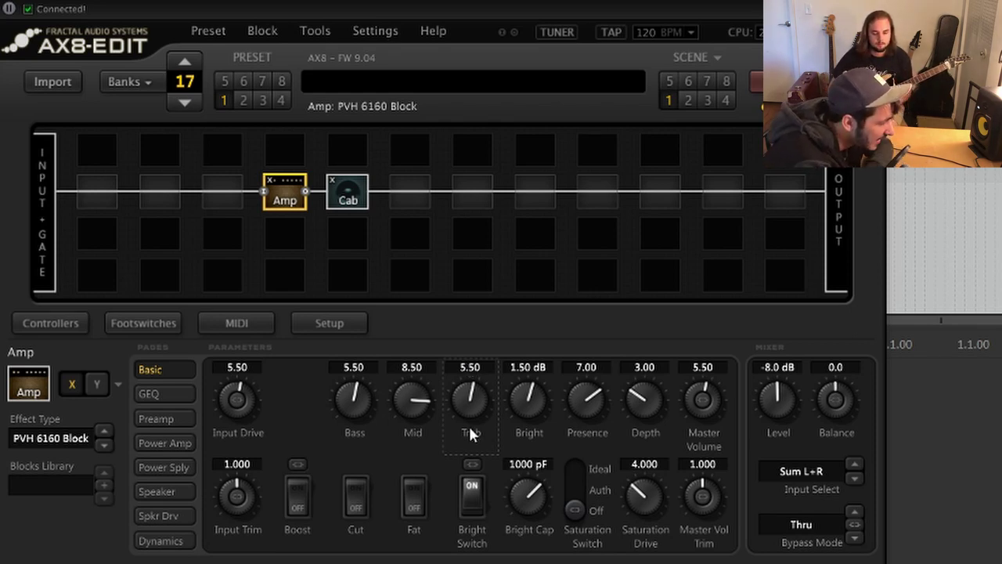
Set the 500 Hz band of the amp's graphic EQ to -1.
left_click(175, 392)
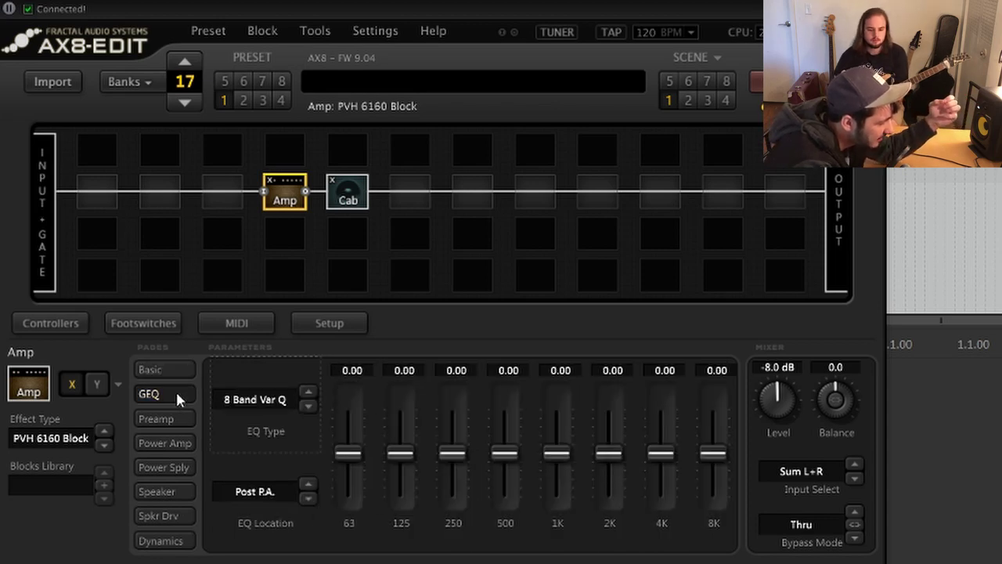
left_click(490, 366)
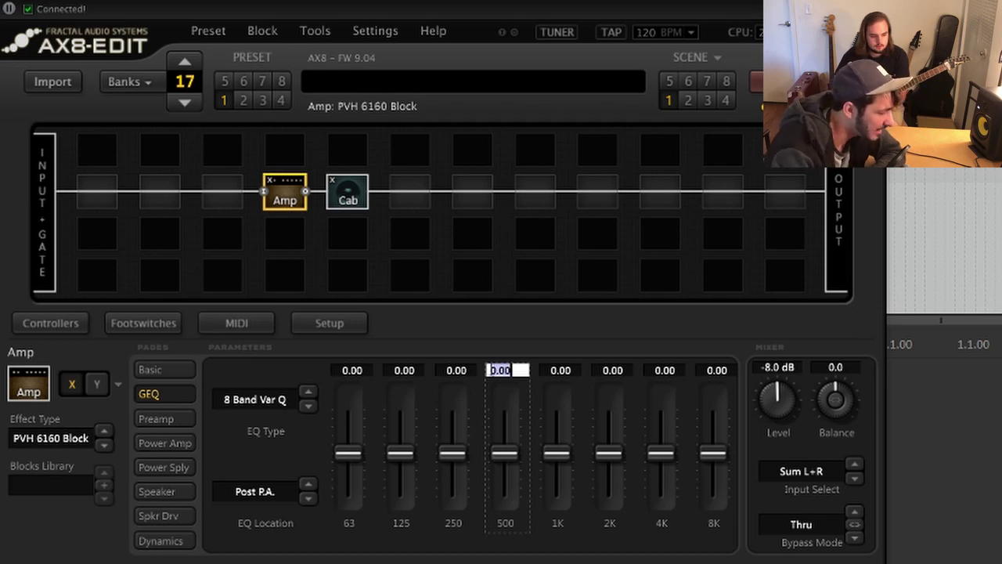
type("1")
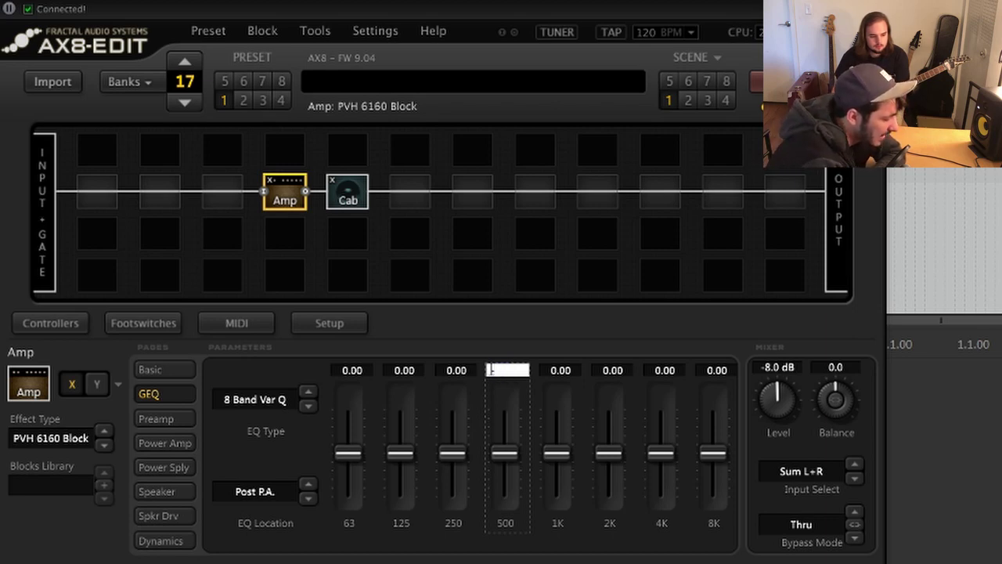
type("1")
key("Return")
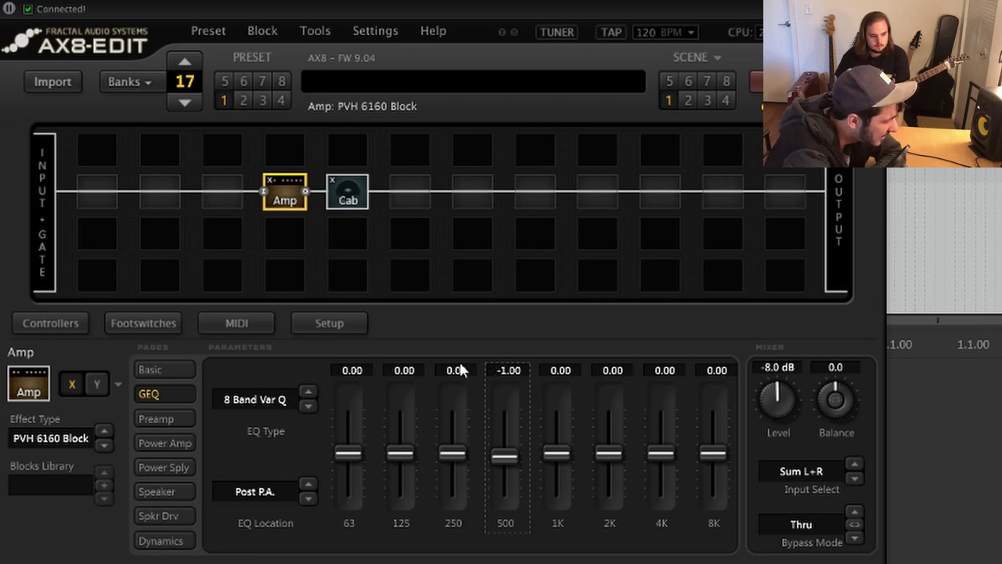
Set the amp's graphic EQ to -1 at 250 Hz and 0.5 at 125 Hz.
double_click(461, 370)
type("-")
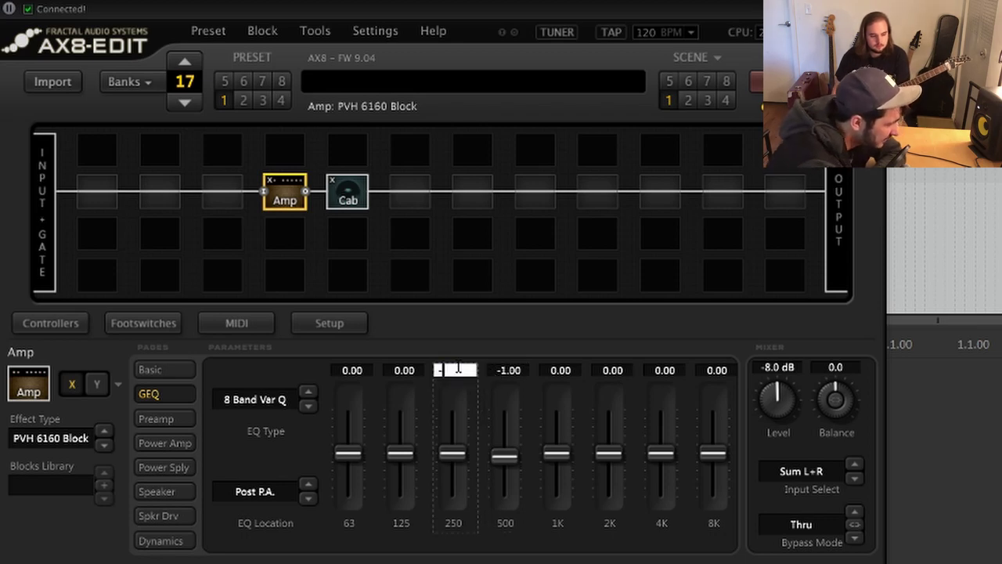
type("1")
key("Return")
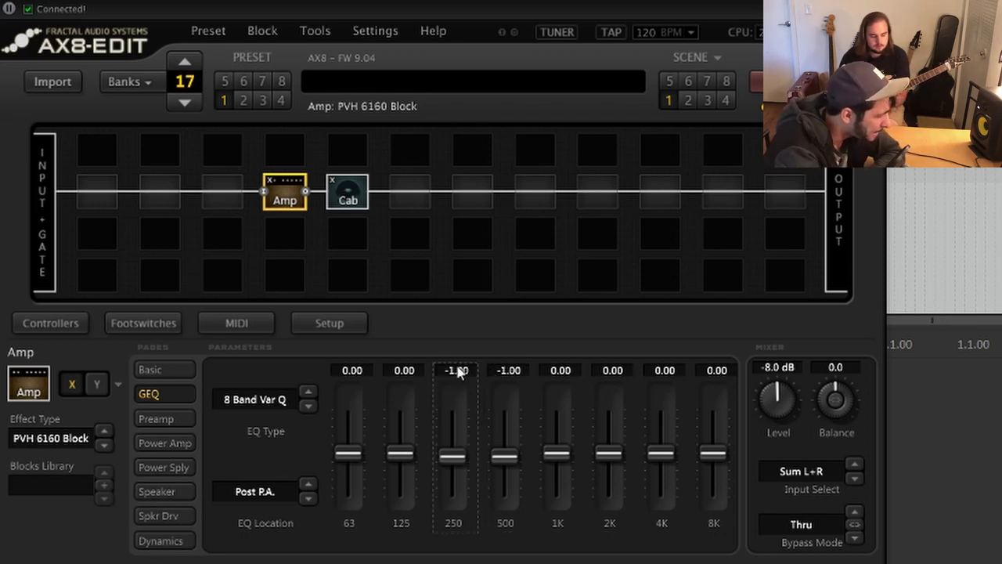
double_click(416, 371)
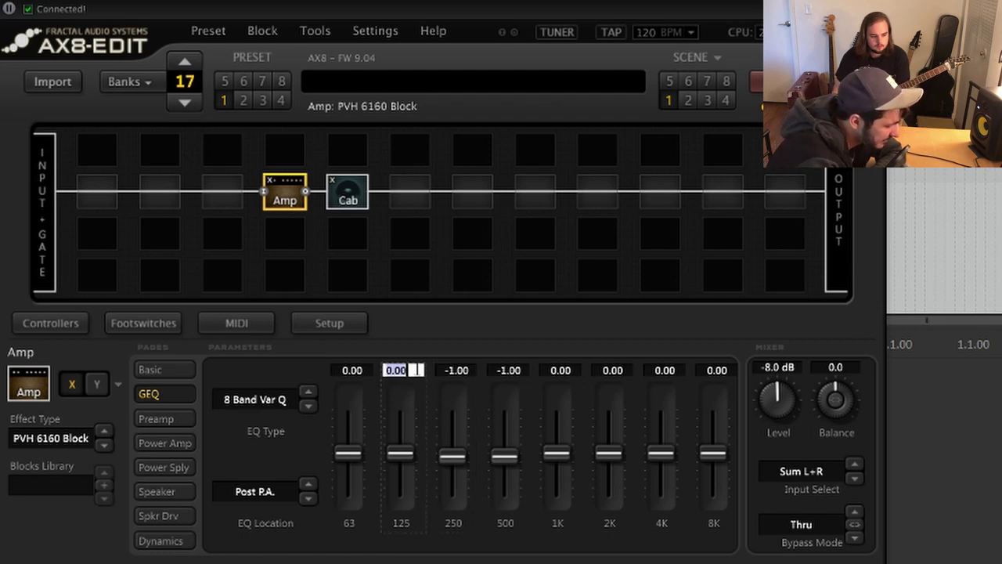
type(".5")
key("Return")
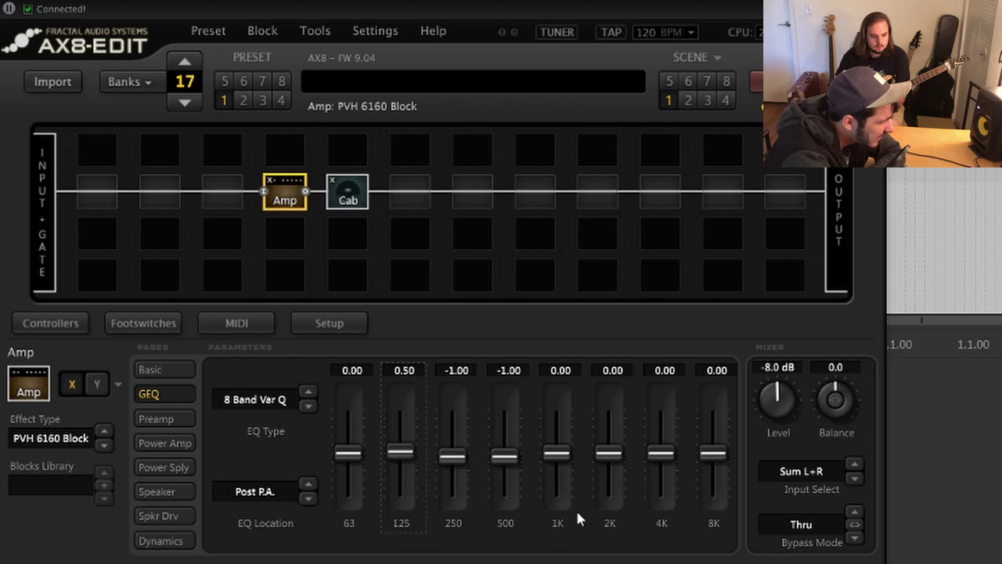
Set the amp's graphic EQ to 1.5 at 1K and 0.5 at 2K.
double_click(557, 371)
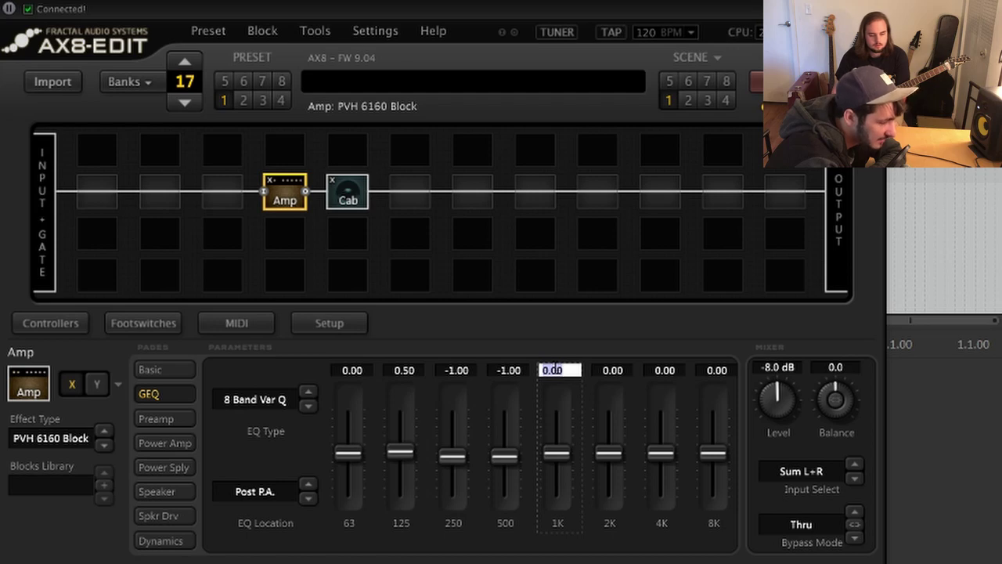
type("1.5")
key("Return")
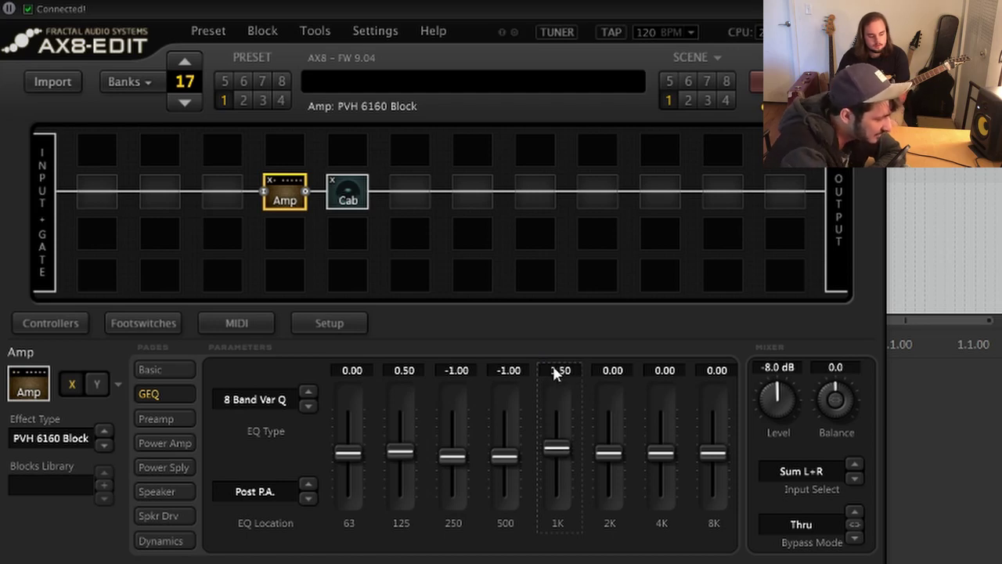
double_click(609, 370)
type("1")
key("Return")
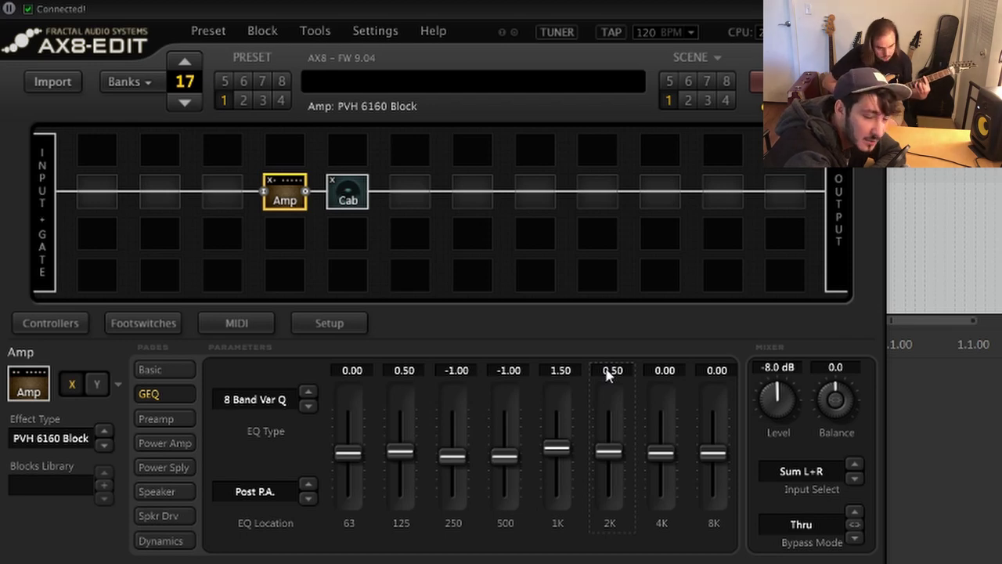
Change the amp's preamp tube type to 12AX7A Syl.
left_click(153, 423)
left_click(258, 403)
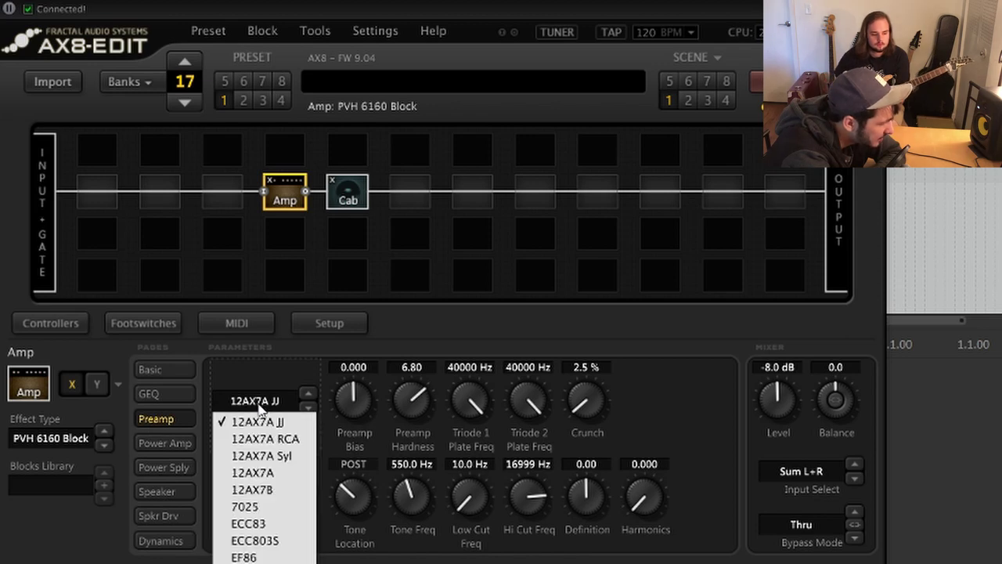
left_click(280, 457)
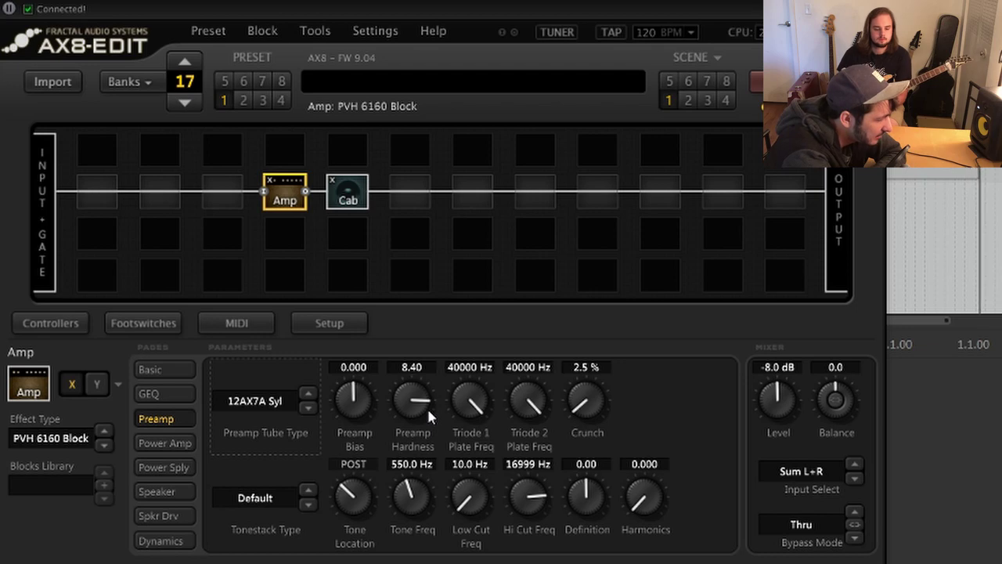
left_click(260, 404)
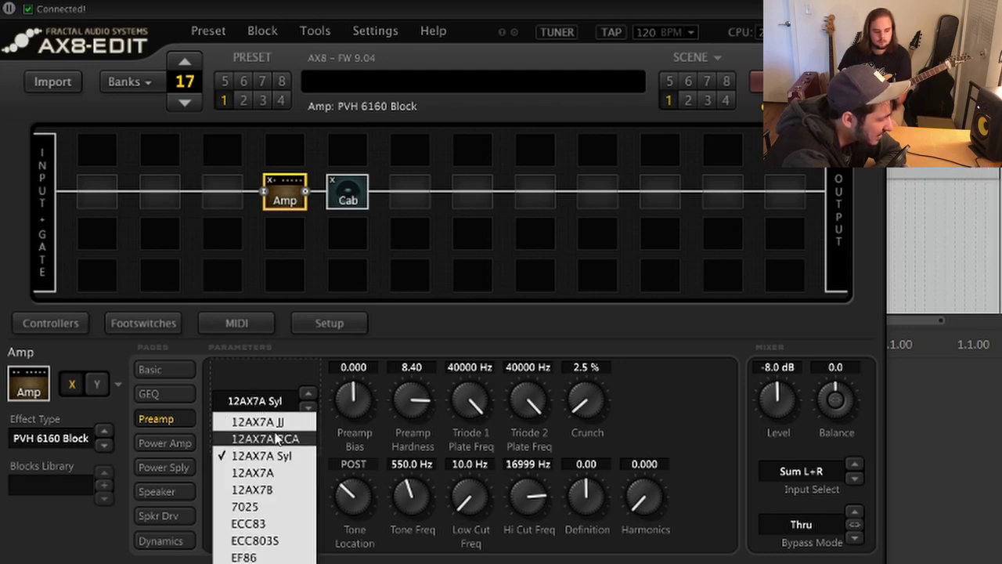
left_click(266, 456)
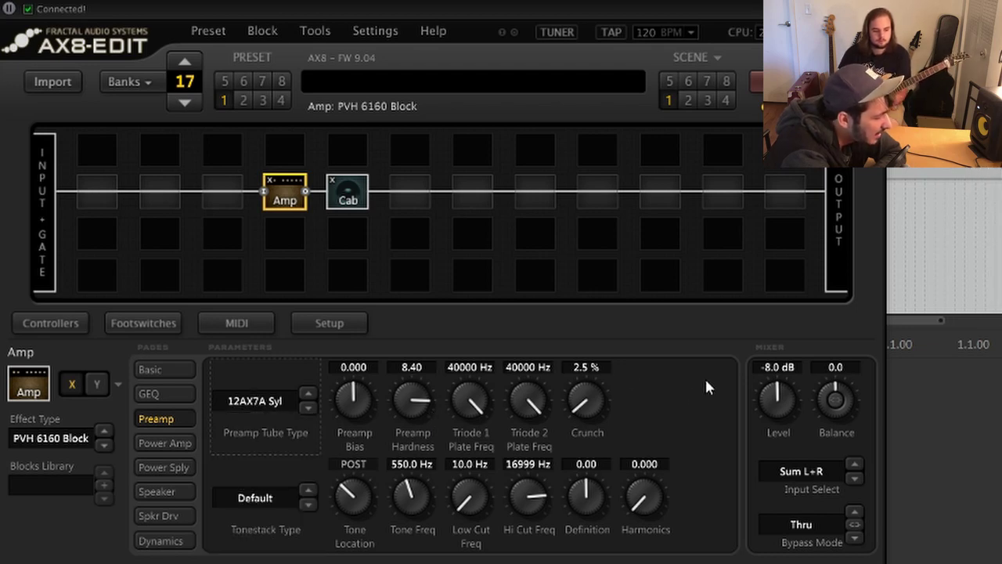
Set the preamp's Definition to 4.
double_click(571, 462)
type("4")
key("Return")
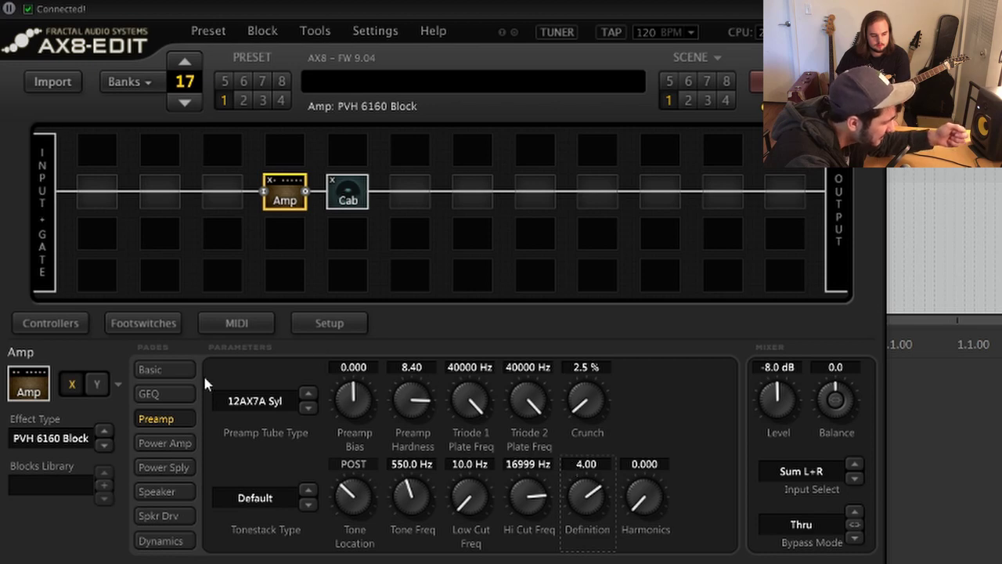
Set the Bright Cap in the amp's basic parameters to 1200 pF.
left_click(156, 369)
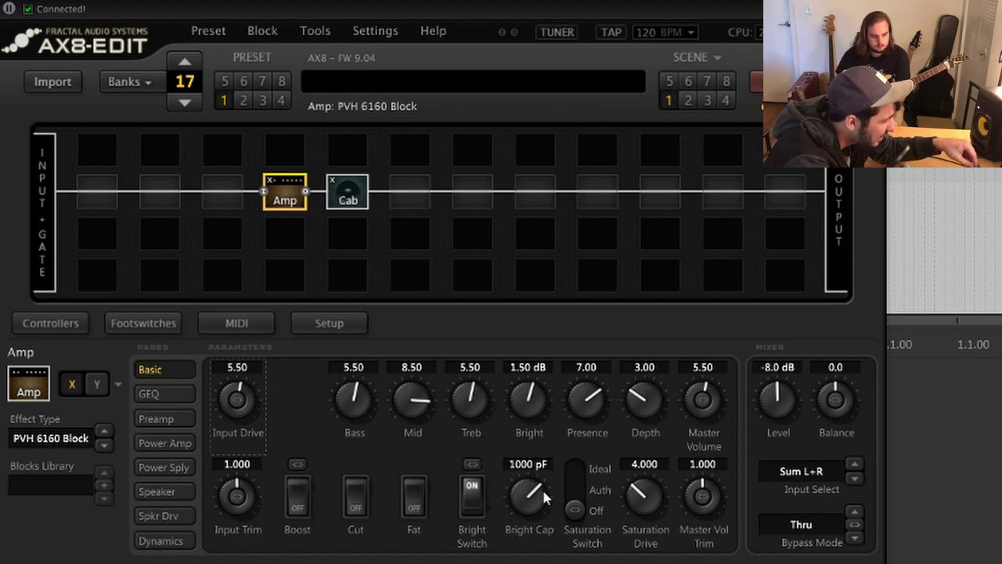
double_click(525, 464)
type("12")
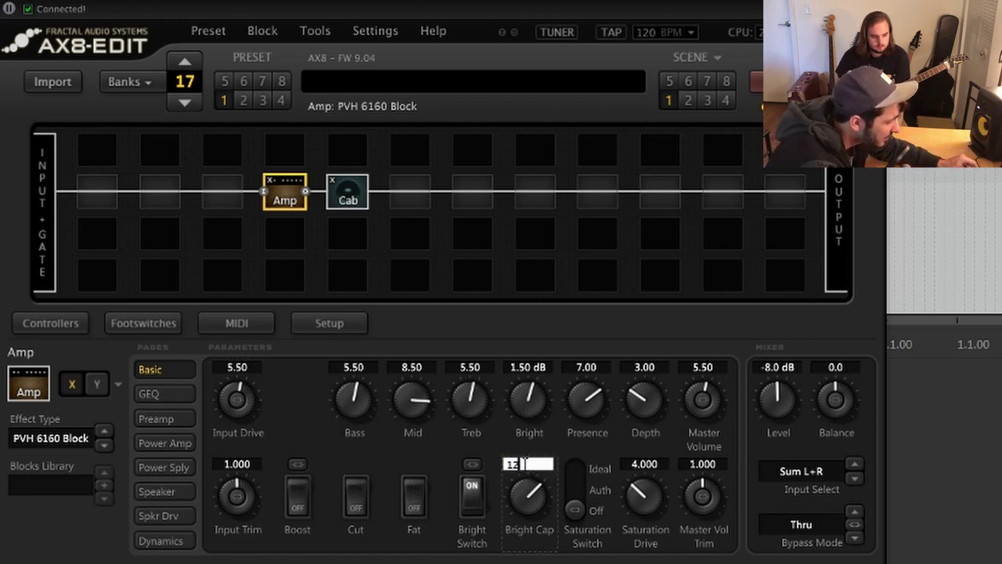
type("00")
key("Return")
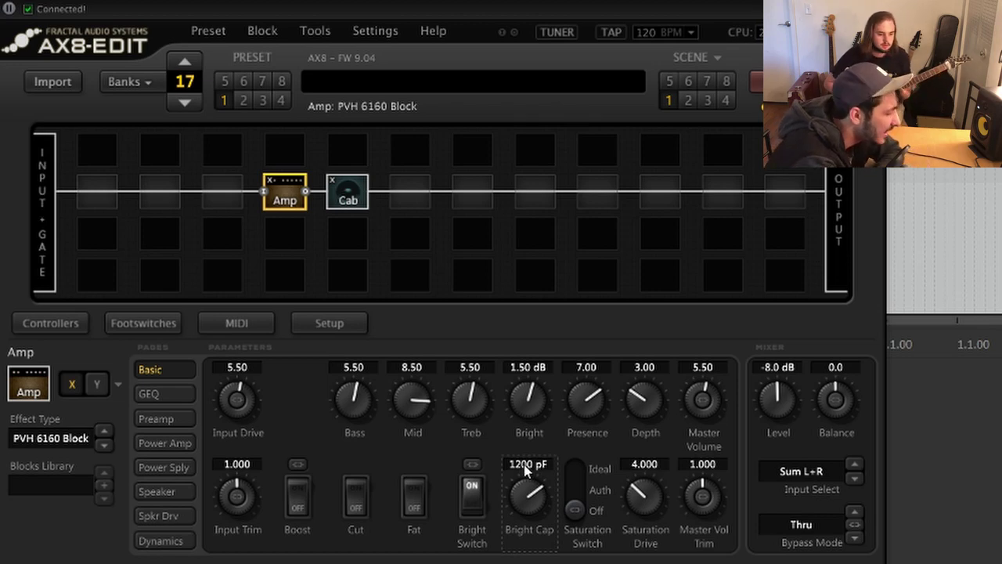
Add a Drive block directly before the amp and a Gate/Expander block in the first slot of the signal chain.
right_click(233, 201)
mouse_move(286, 271)
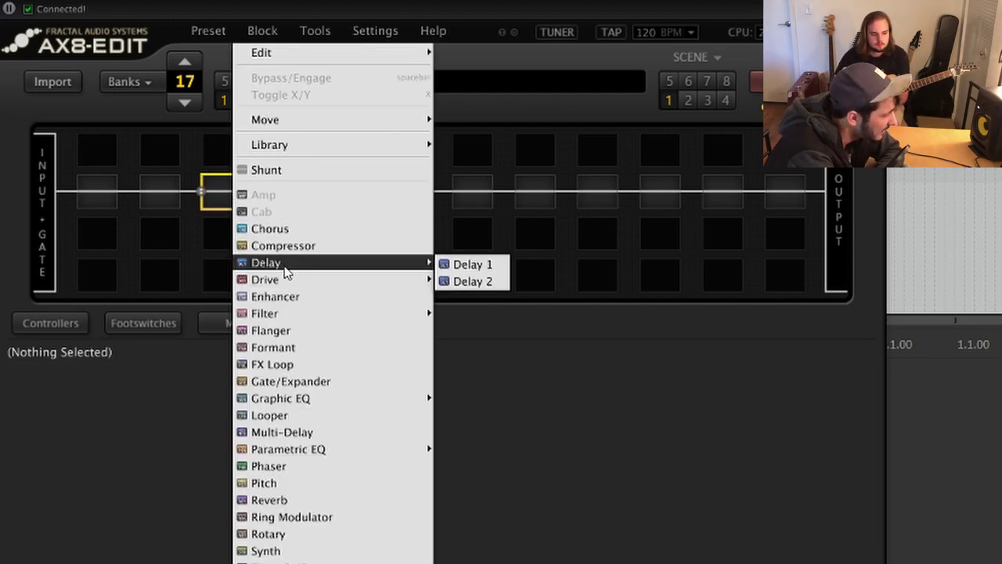
left_click(470, 281)
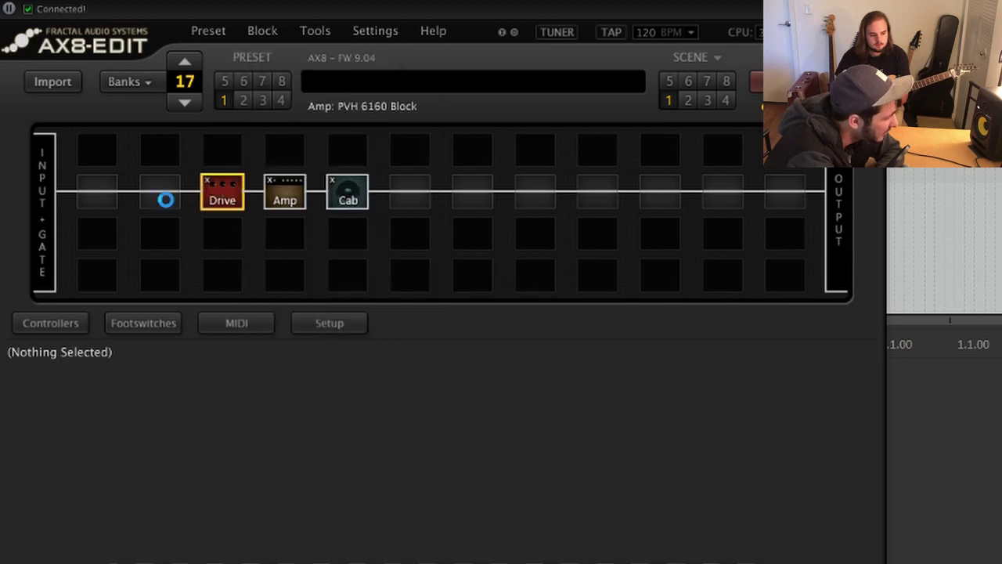
right_click(95, 189)
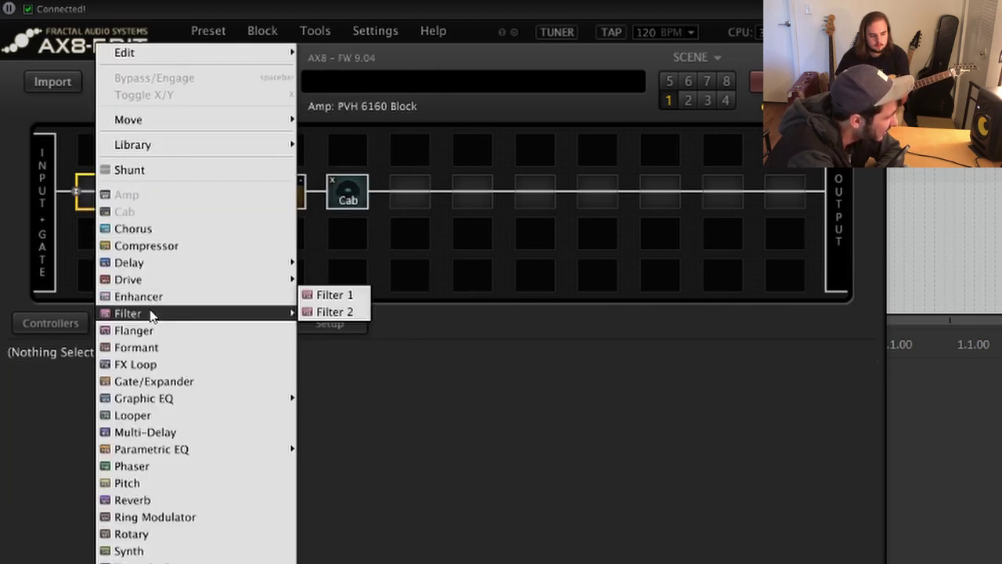
left_click(169, 383)
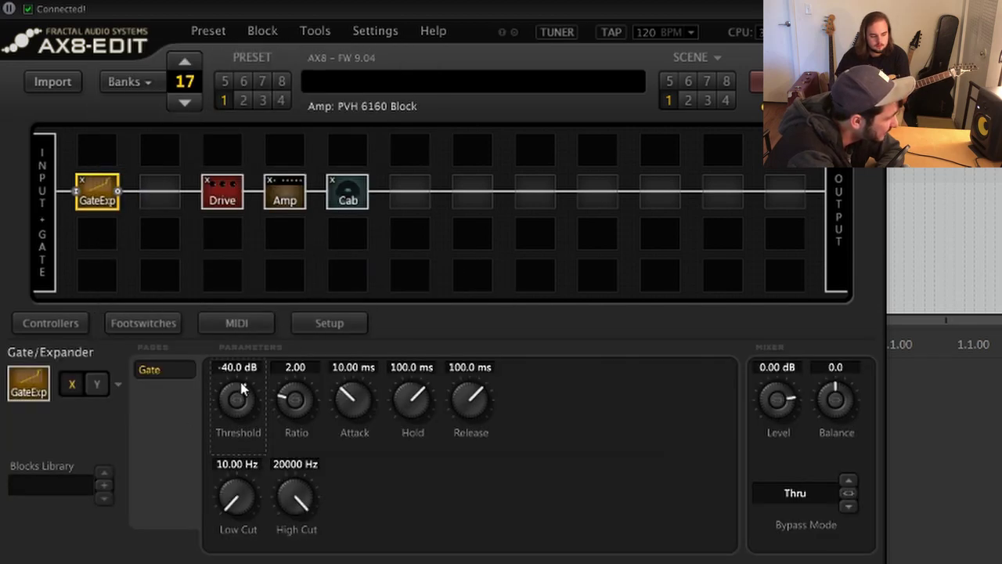
Set the Gate/Expander's Threshold to -50 dB.
double_click(252, 369)
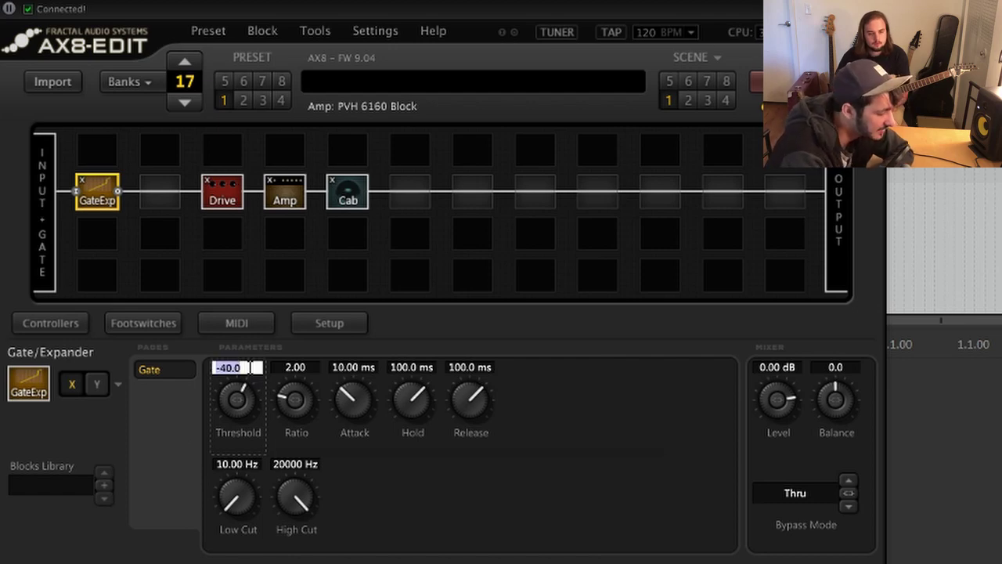
type("-")
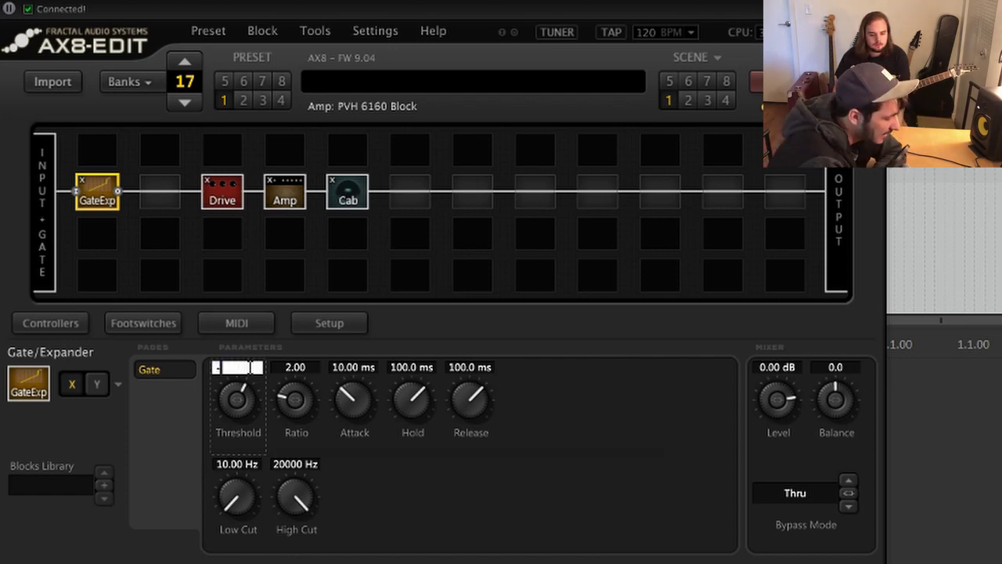
type("50")
key("Return")
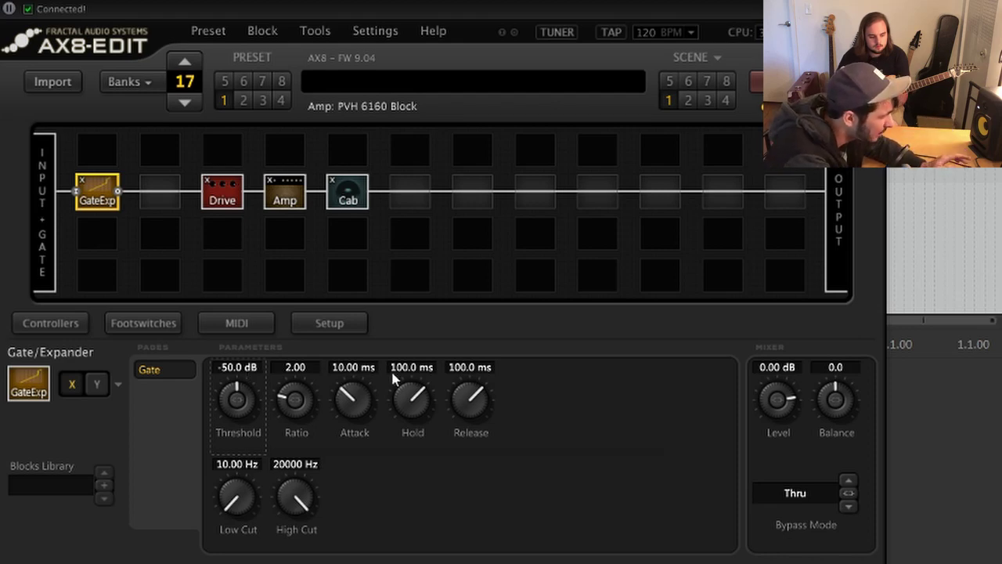
Set the Gate/Expander's Attack, Hold and Release to 1 ms each.
double_click(354, 368)
type("1")
key("Return")
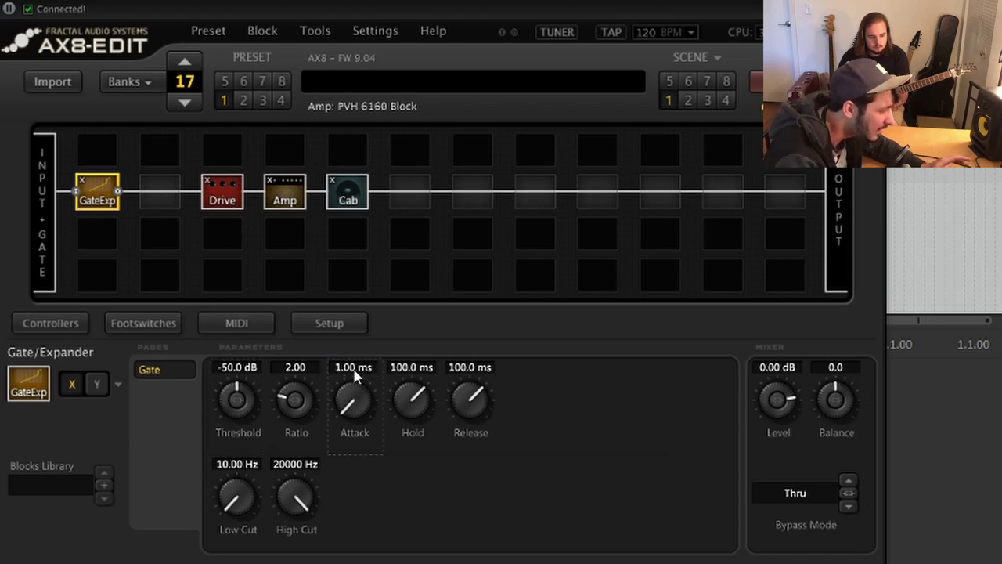
double_click(404, 367)
type("1")
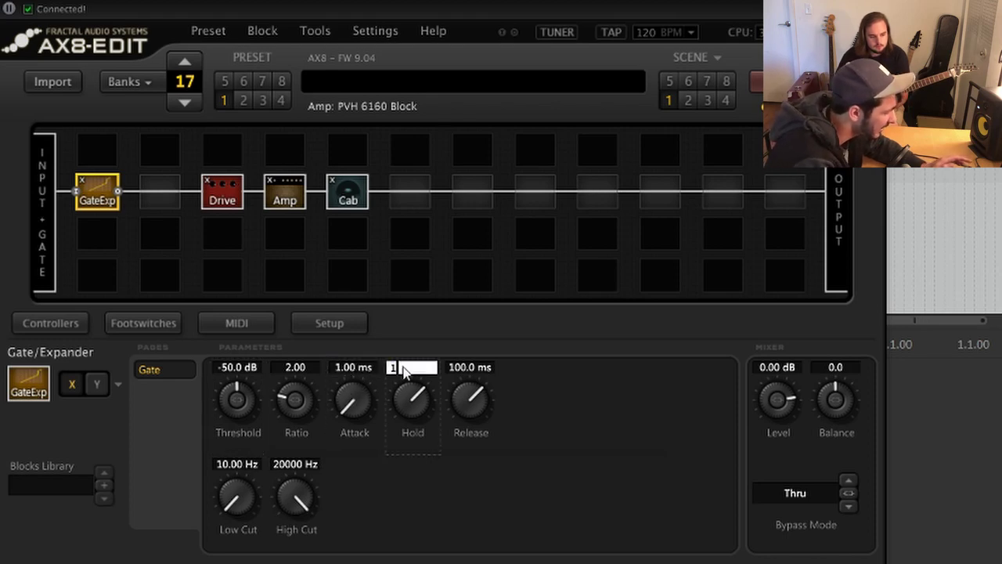
key("Return")
double_click(459, 368)
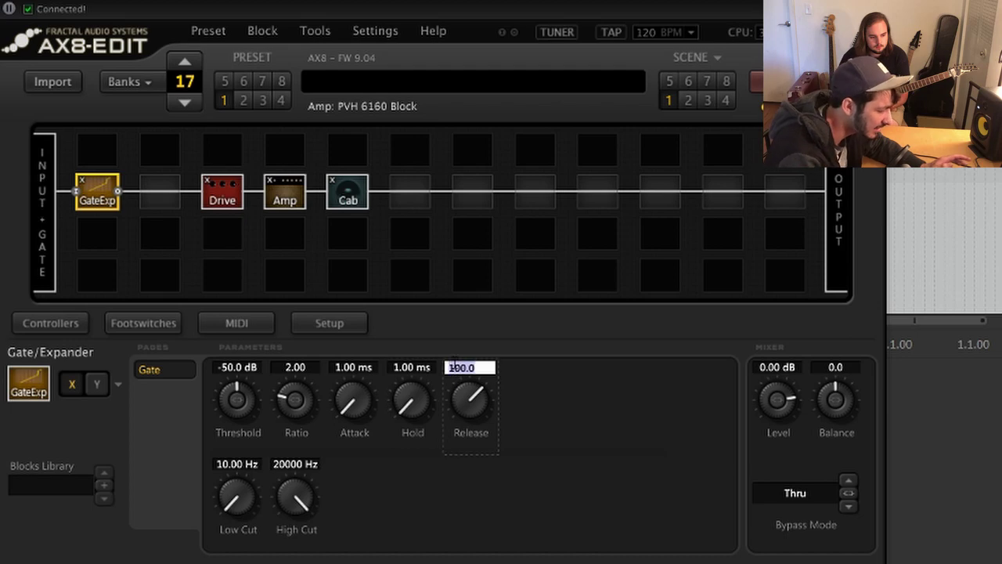
type("1")
key("Return")
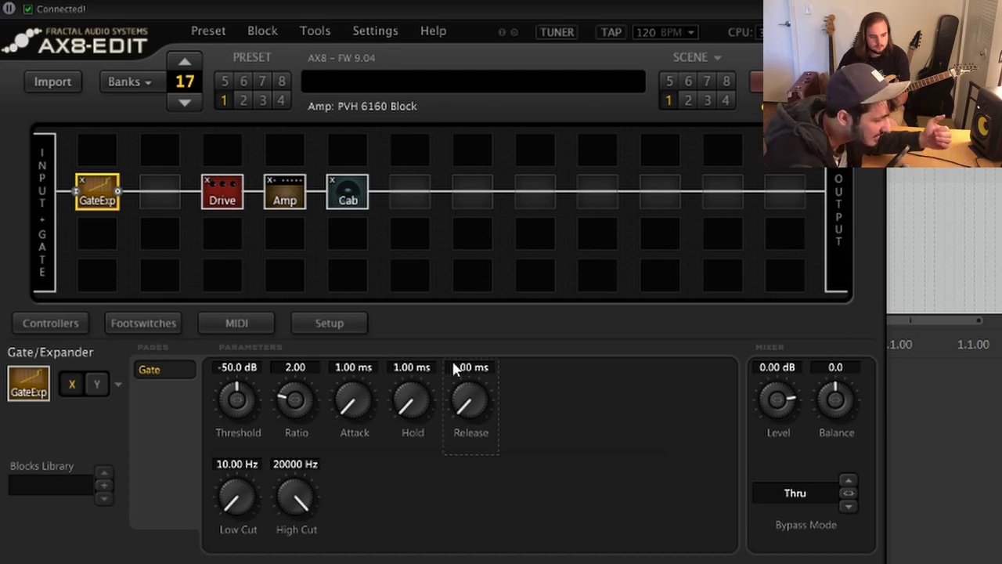
Try a Gate/Expander Ratio of 2.3 and gradually raise it to about 3.34.
double_click(291, 368)
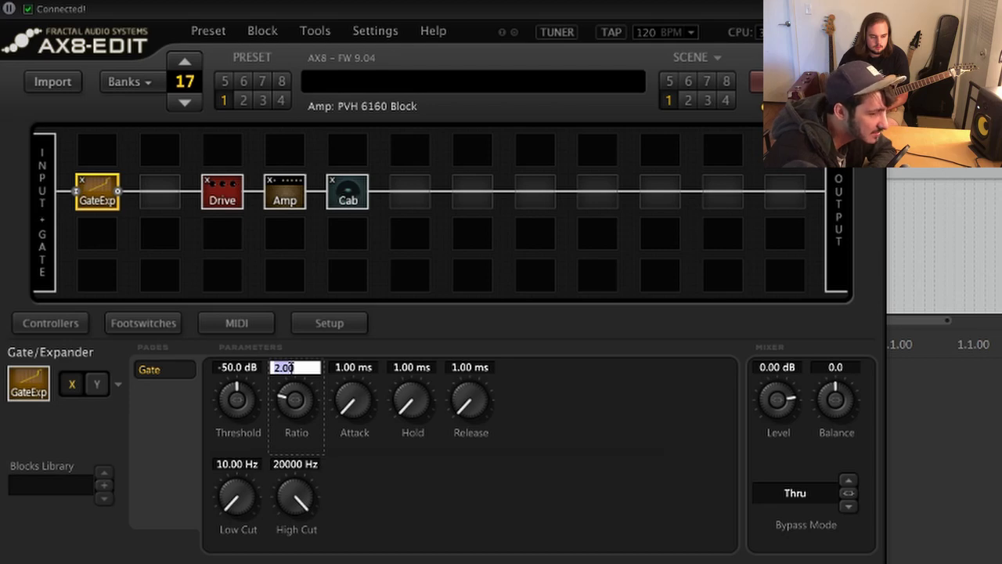
type("2")
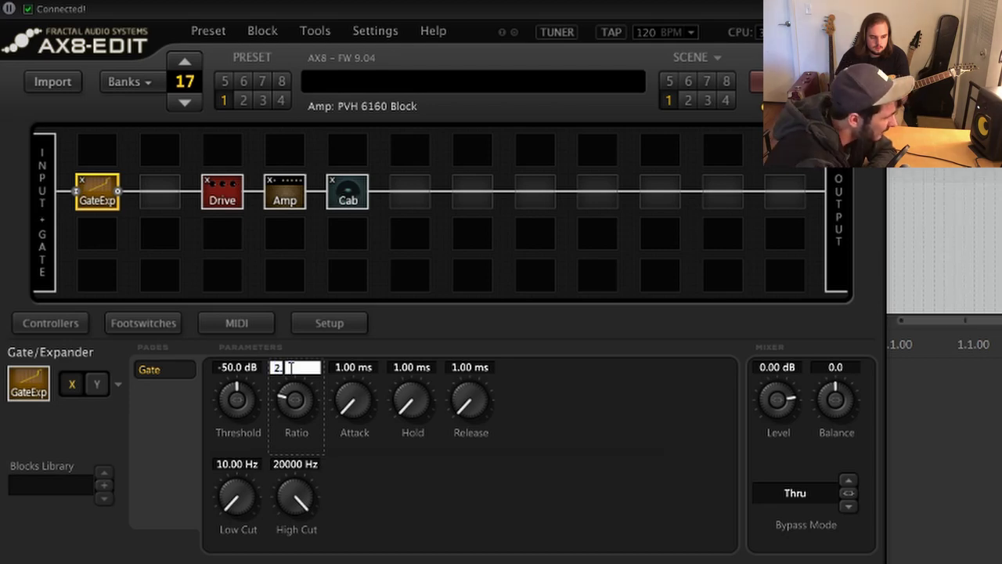
type(".3")
key("Return")
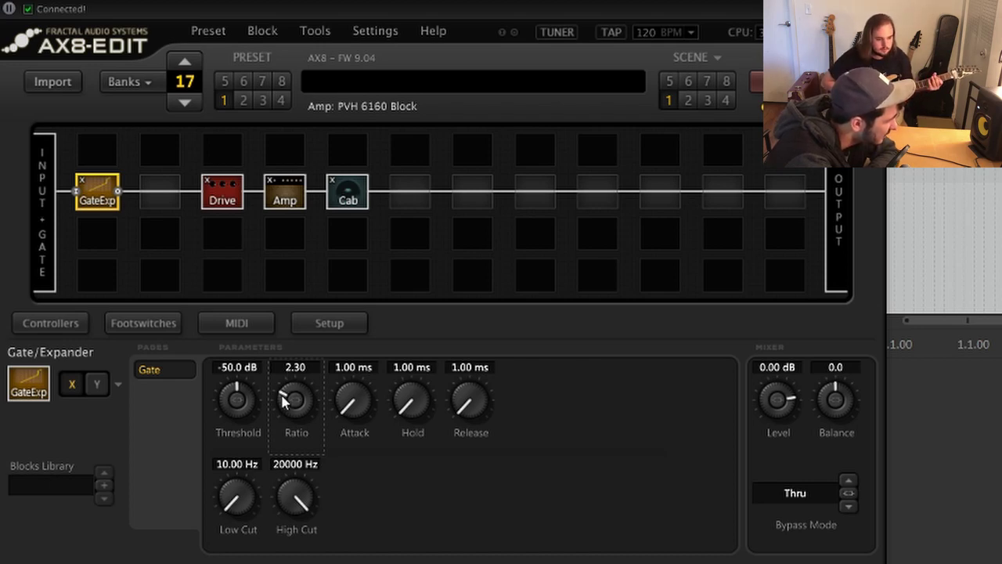
left_click_drag(285, 400, 287, 390)
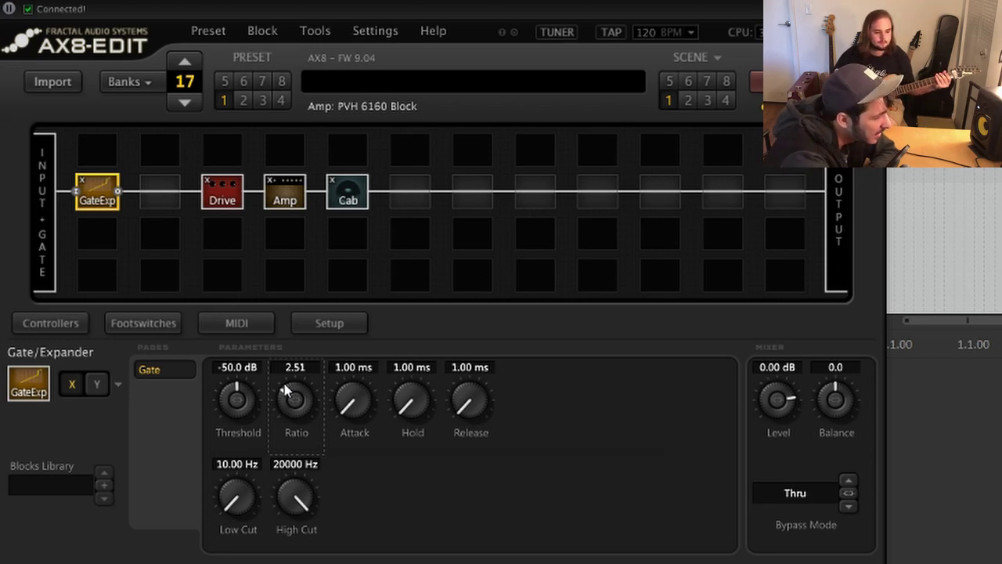
left_click_drag(284, 401, 285, 357)
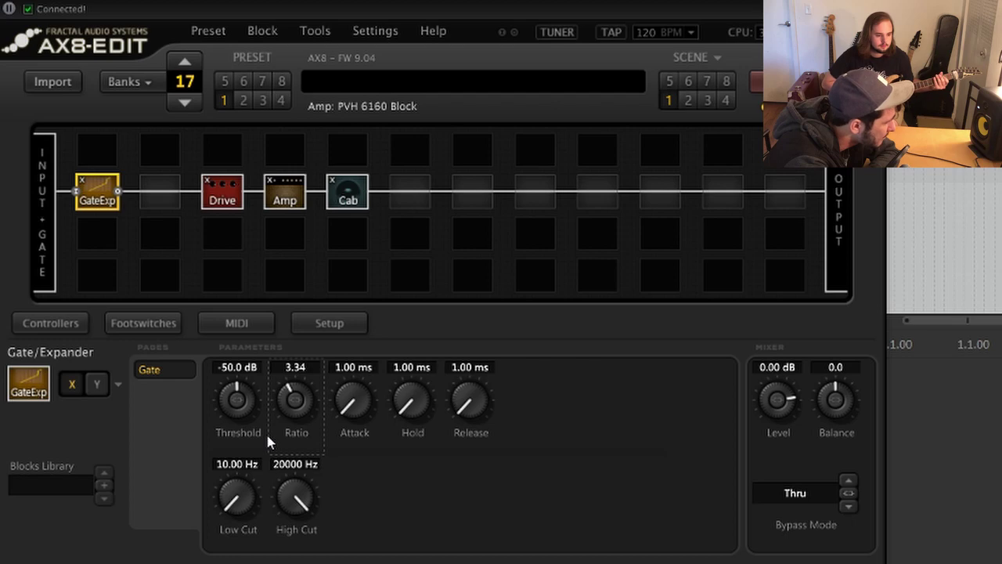
Set the Gate/Expander's Ratio to 2.5.
double_click(309, 366)
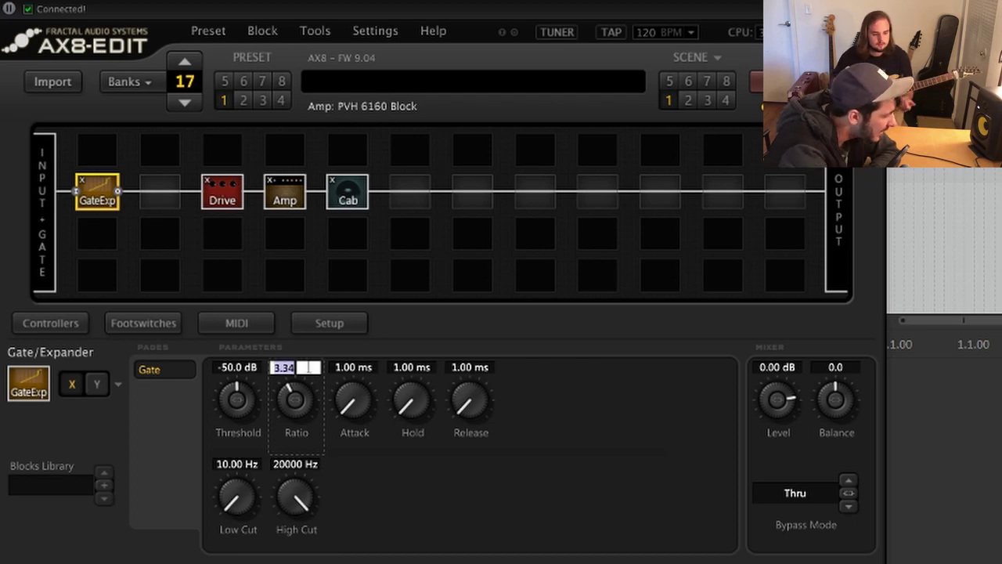
type("2.5")
key("Return")
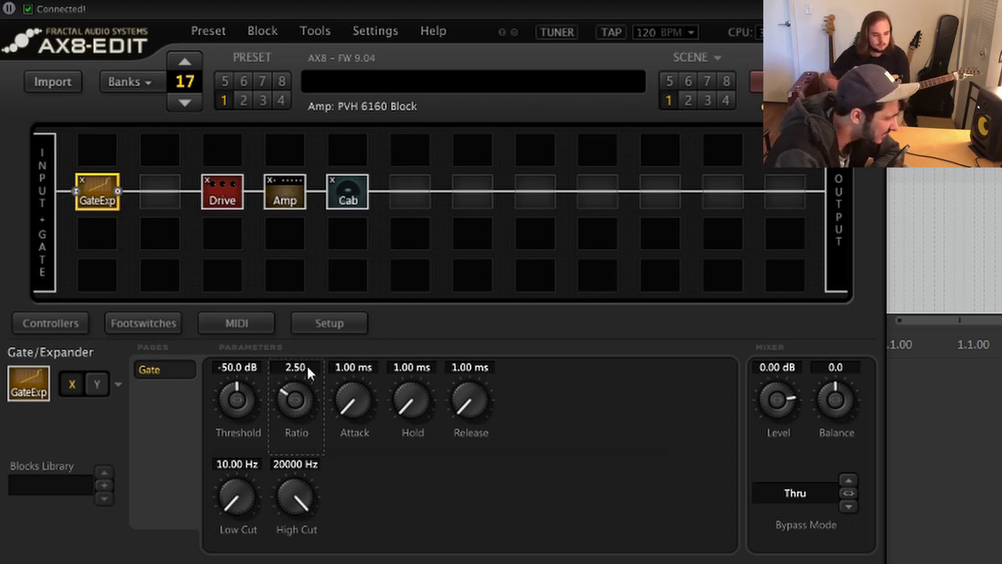
Add a Compressor block between the Gate/Expander and the Drive and set its Threshold to -18 dB.
right_click(156, 201)
left_click(192, 243)
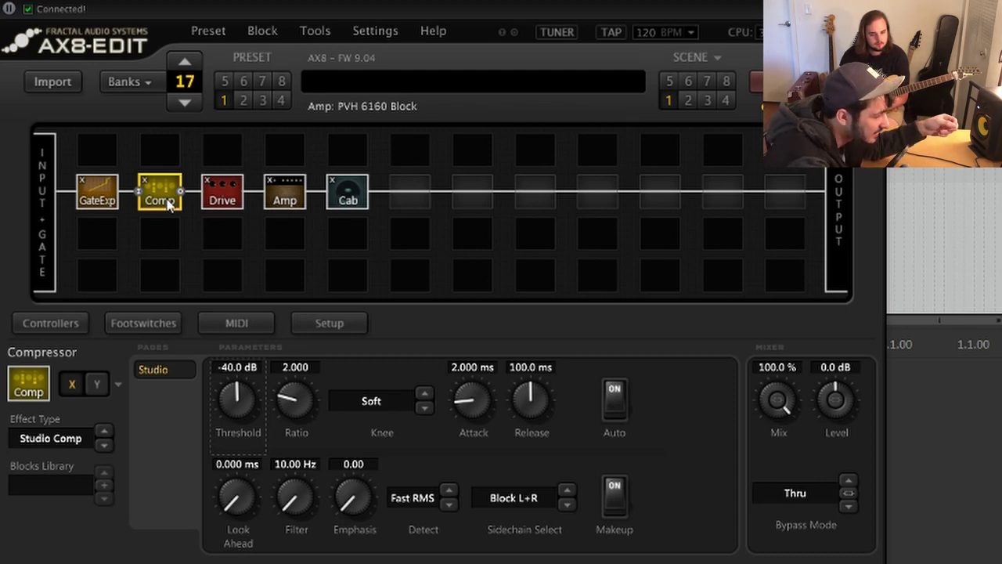
left_click(229, 369)
type("-18")
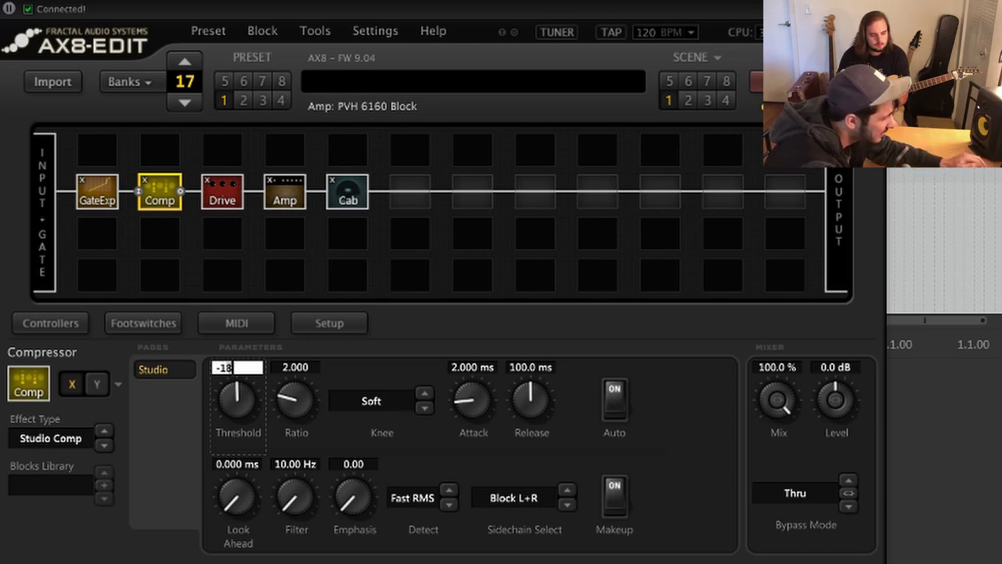
key("Return")
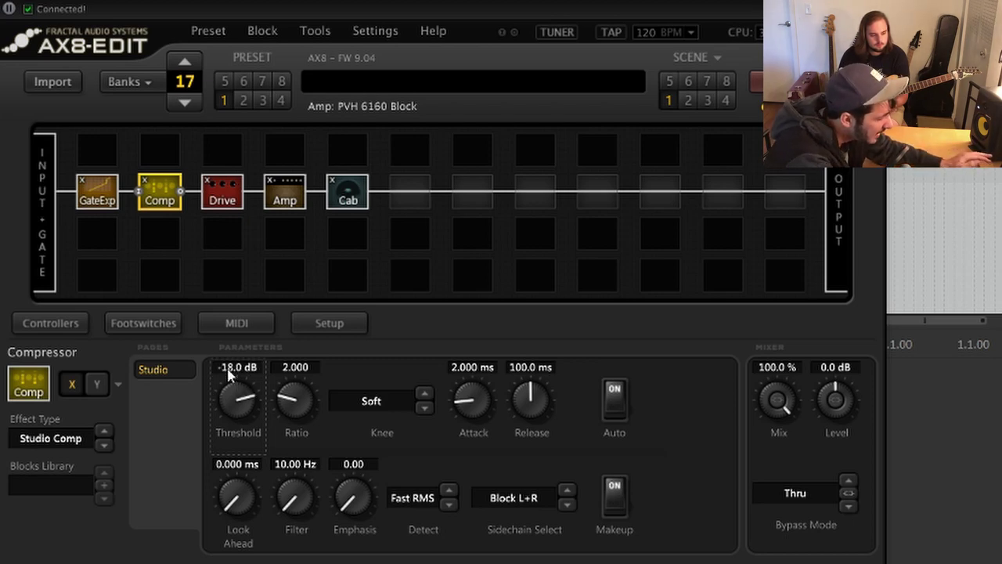
Set the Compressor's Threshold to -22 dB and its Ratio to 2.5.
left_click(237, 367)
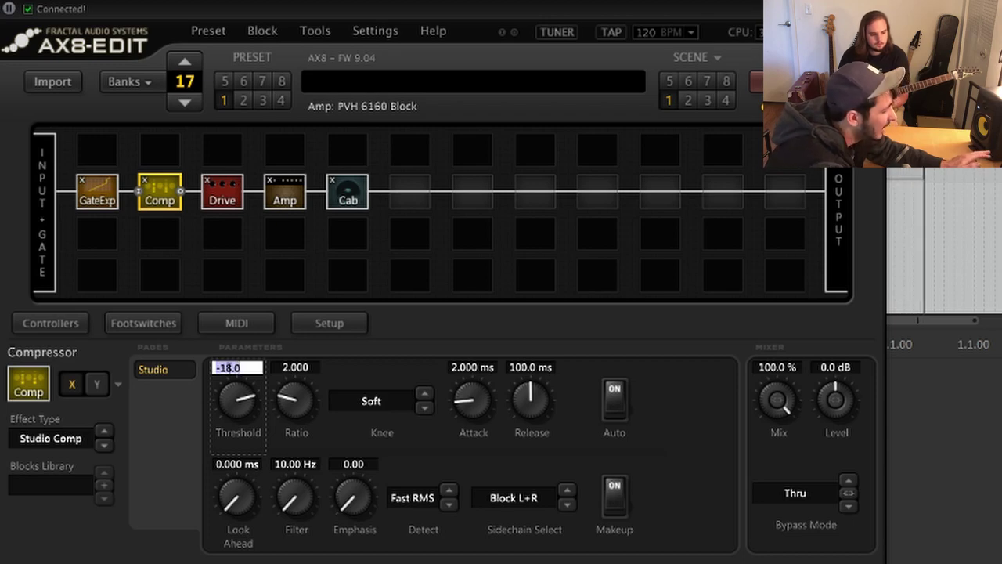
type("-22")
key("Return")
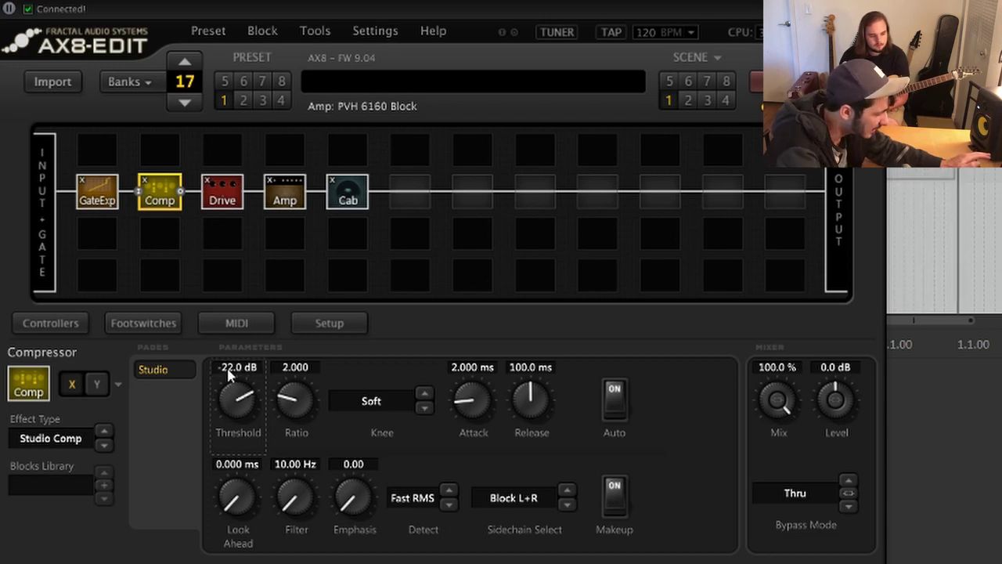
double_click(295, 372)
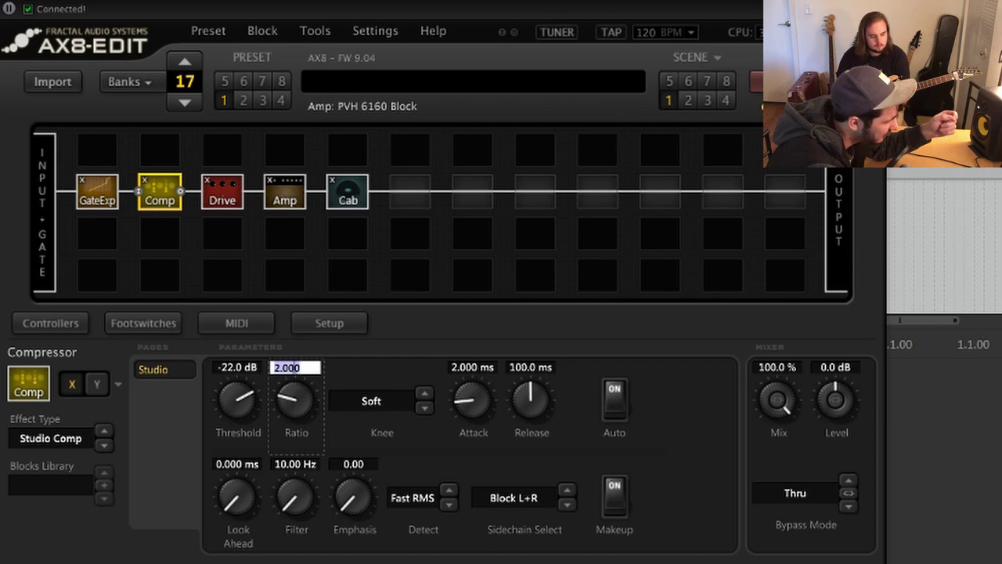
type("2.5")
key("Return")
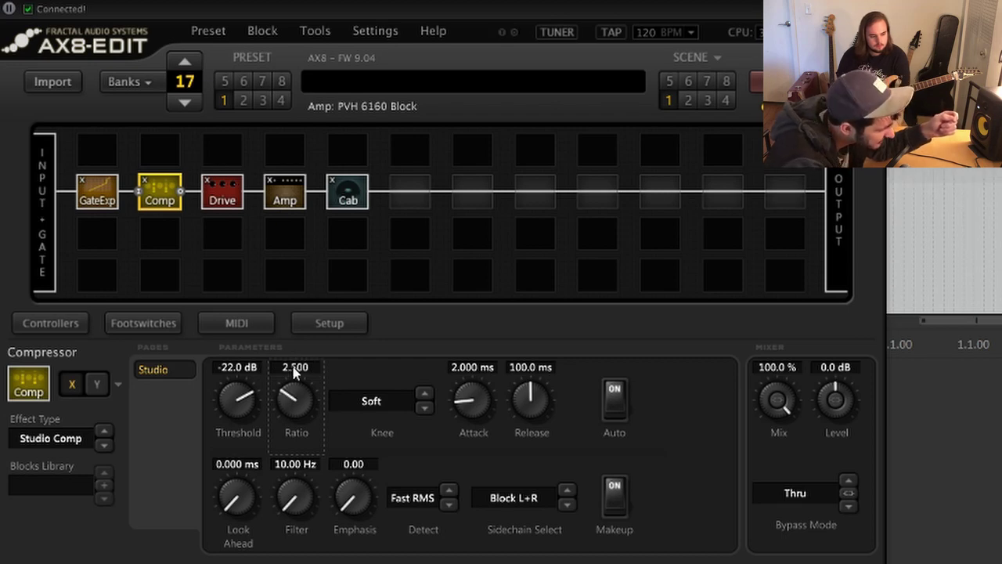
Try a Compressor Attack of 15 ms, settle on 18 ms, and set the Release to 50 ms.
double_click(465, 367)
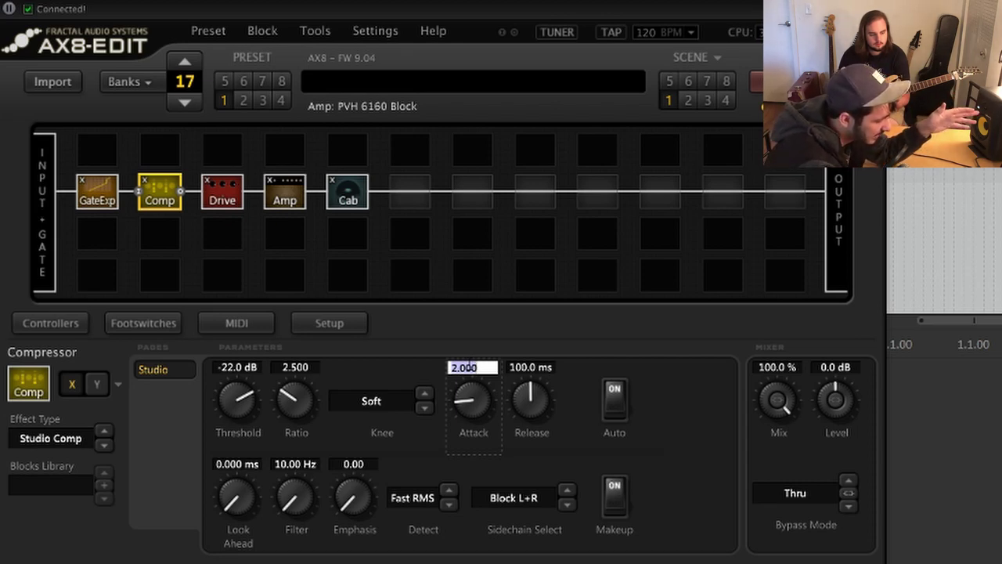
type("15")
key("Return")
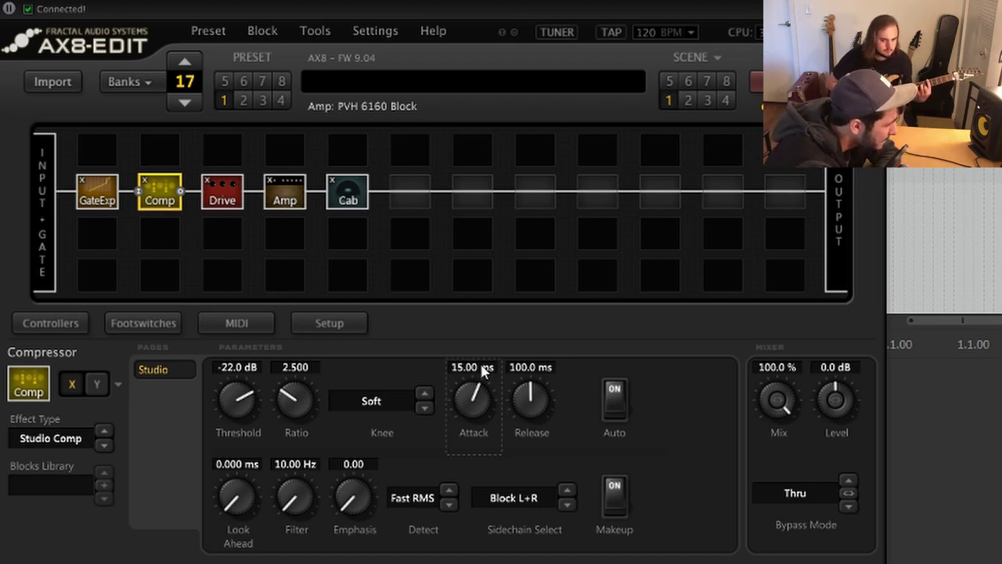
double_click(482, 368)
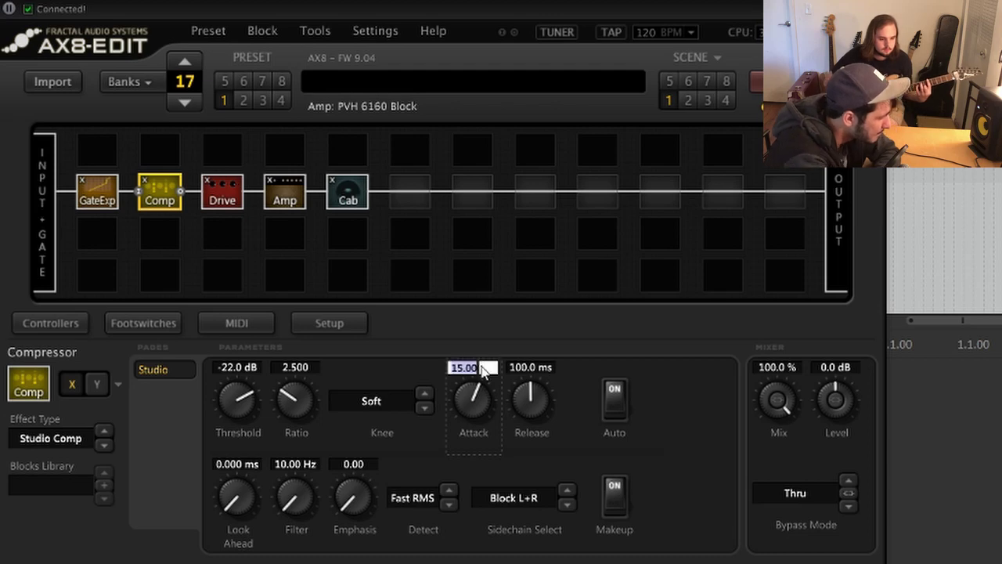
type("18")
key("Return")
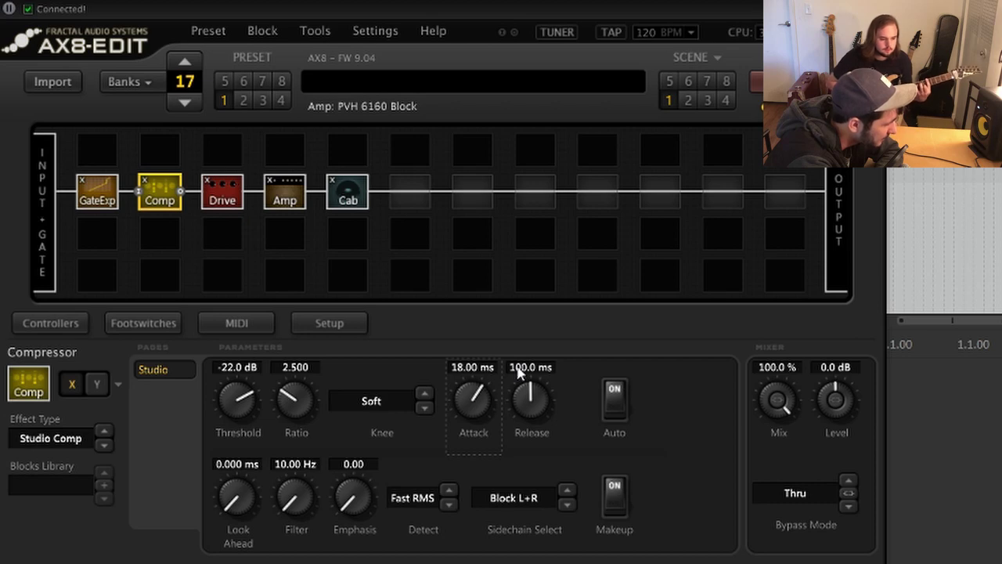
double_click(519, 368)
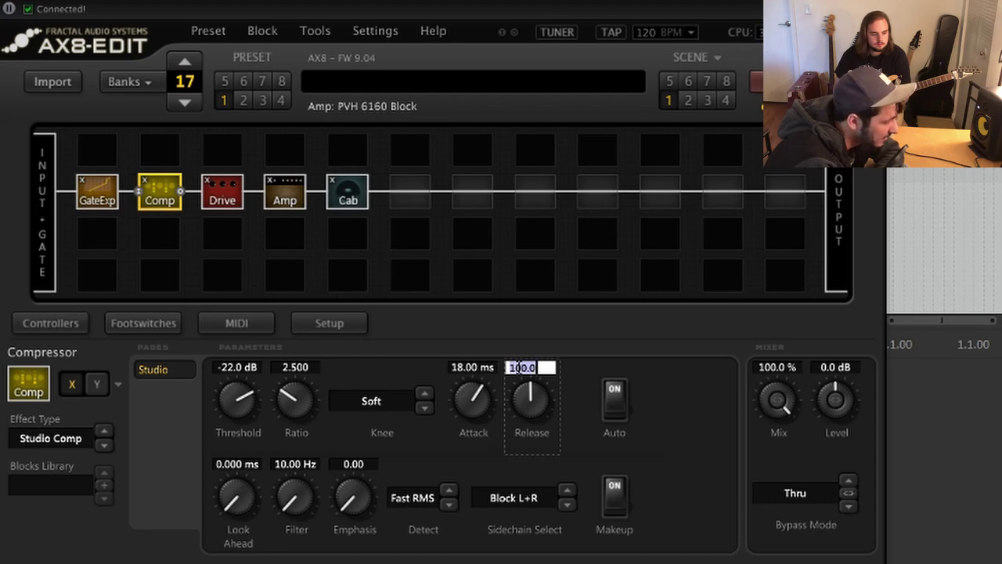
type("50")
key("Return")
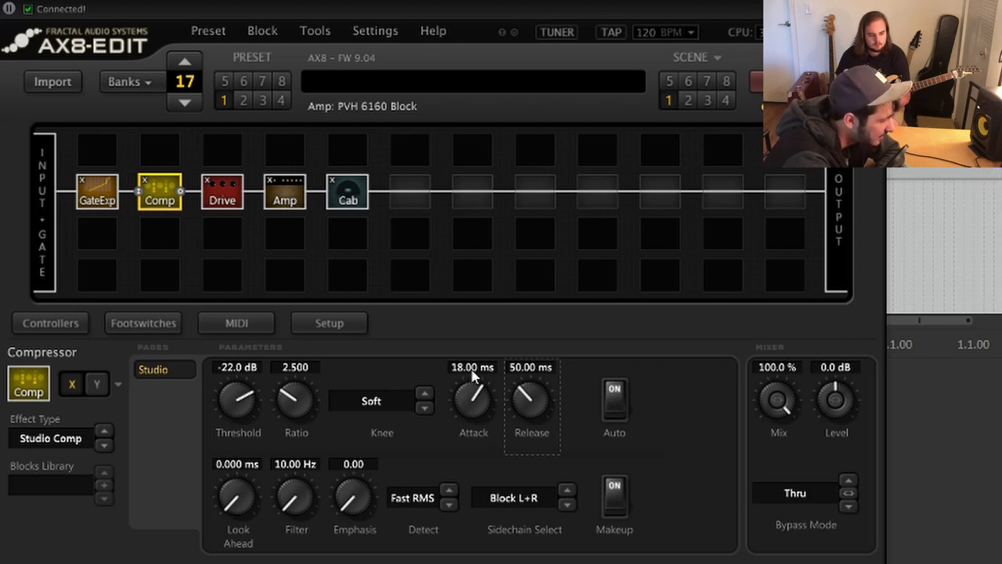
Change the Drive block's effect type to T808 Mod and set its Drive amount to 0.
left_click(221, 190)
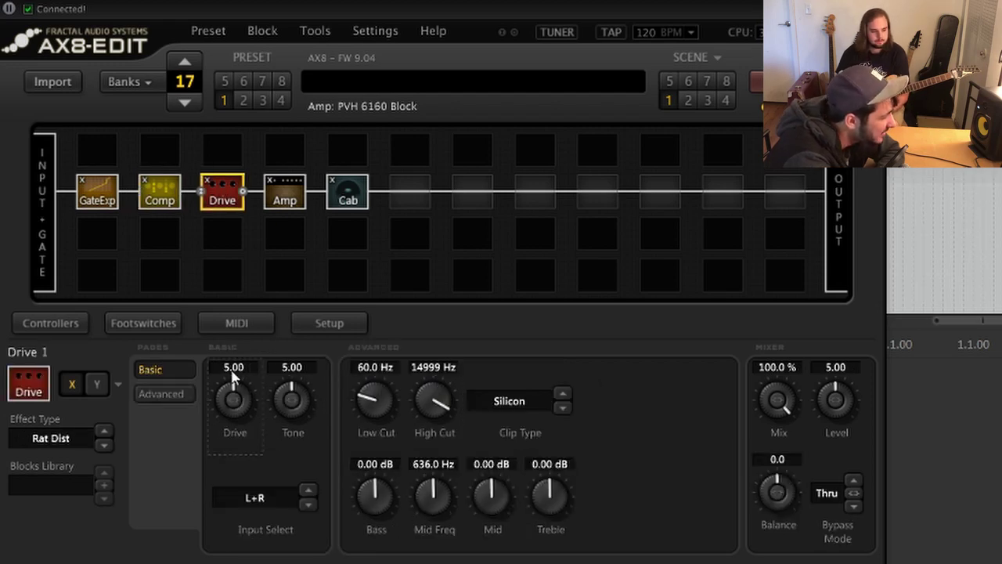
left_click(49, 440)
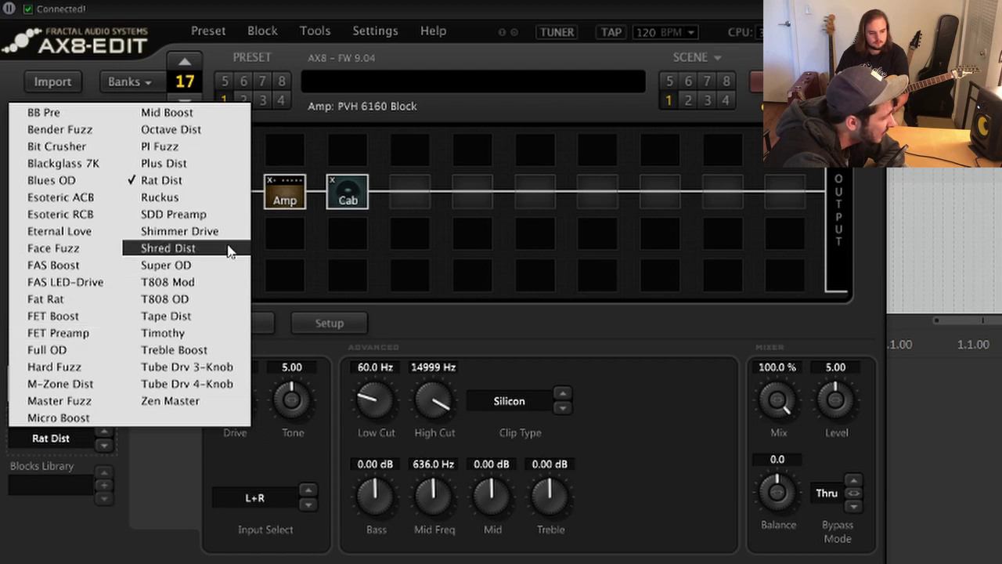
left_click(210, 284)
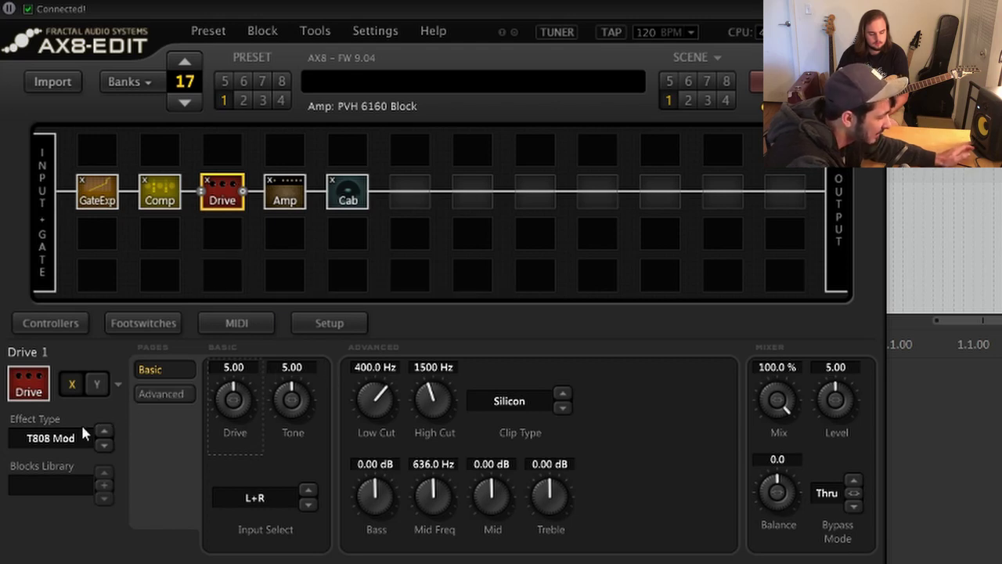
left_click(241, 368)
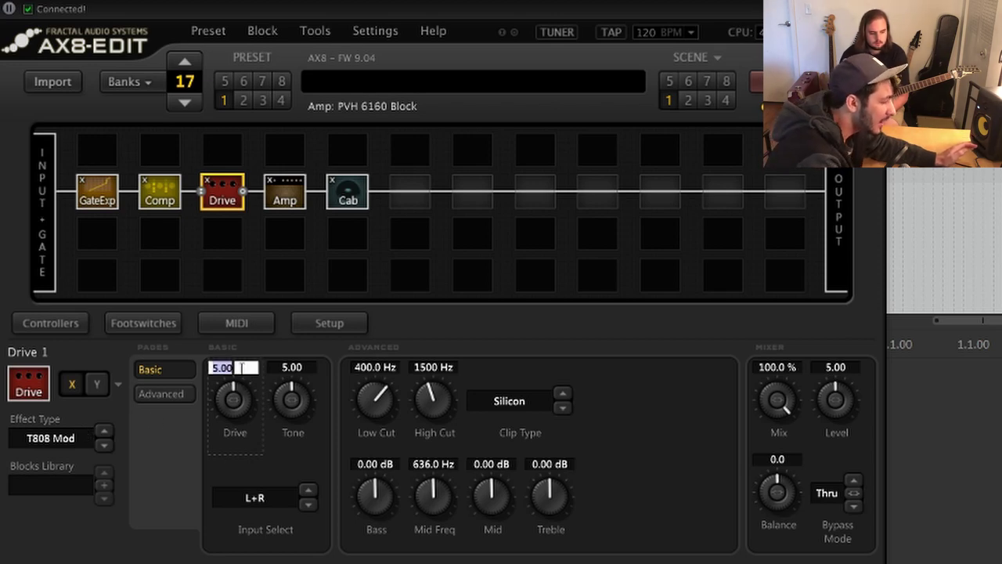
type("0")
key("Return")
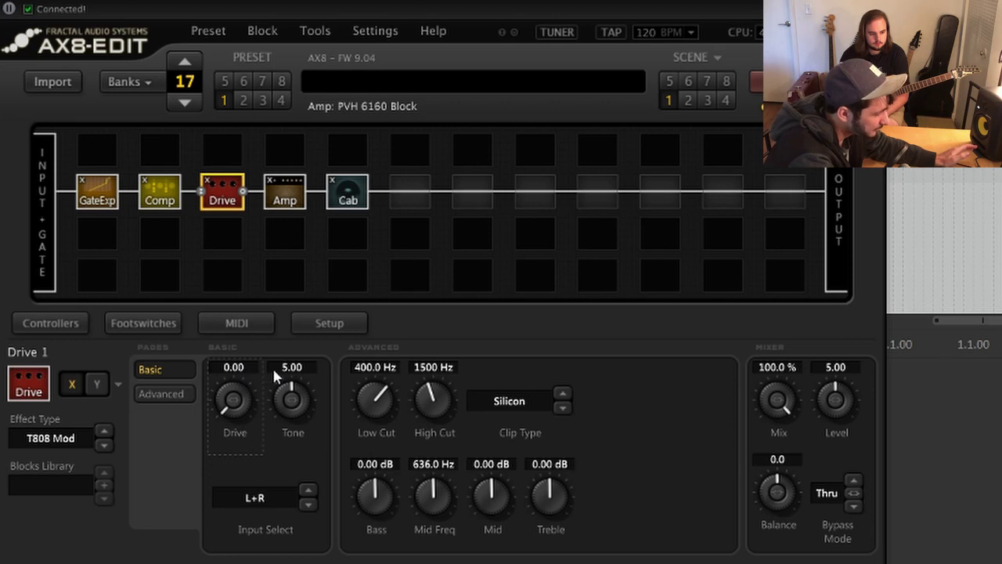
Set the Drive block's Tone to 5.5 and its mixer Level to 7.
left_click(273, 367)
key("BackSpace")
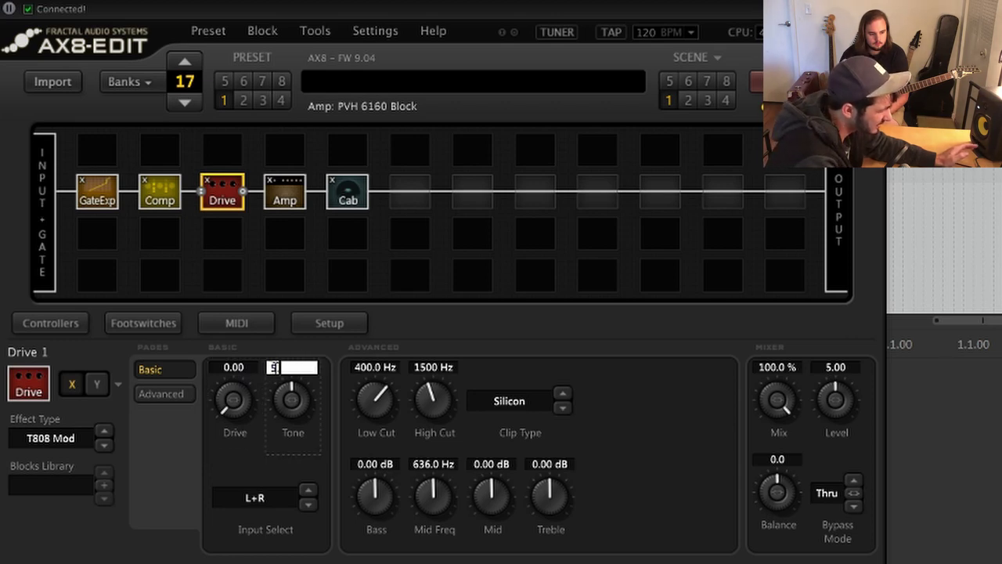
type("5.5")
key("Return")
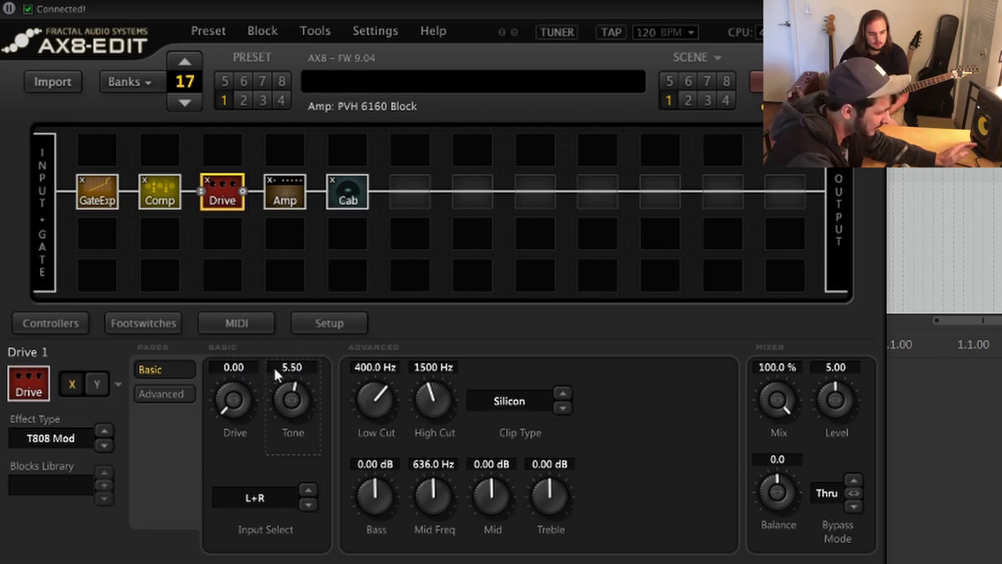
left_click(816, 367)
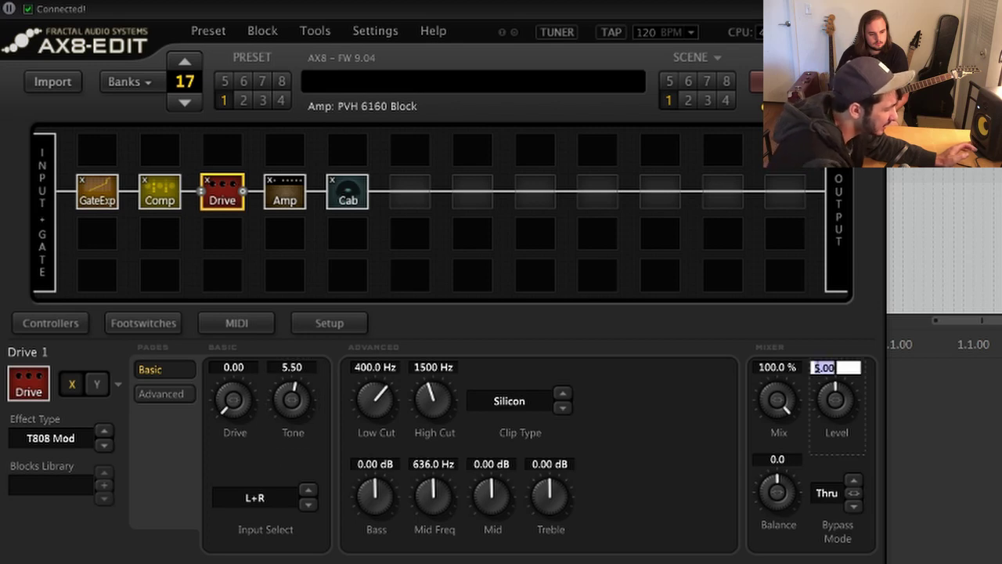
type("7")
key("Return")
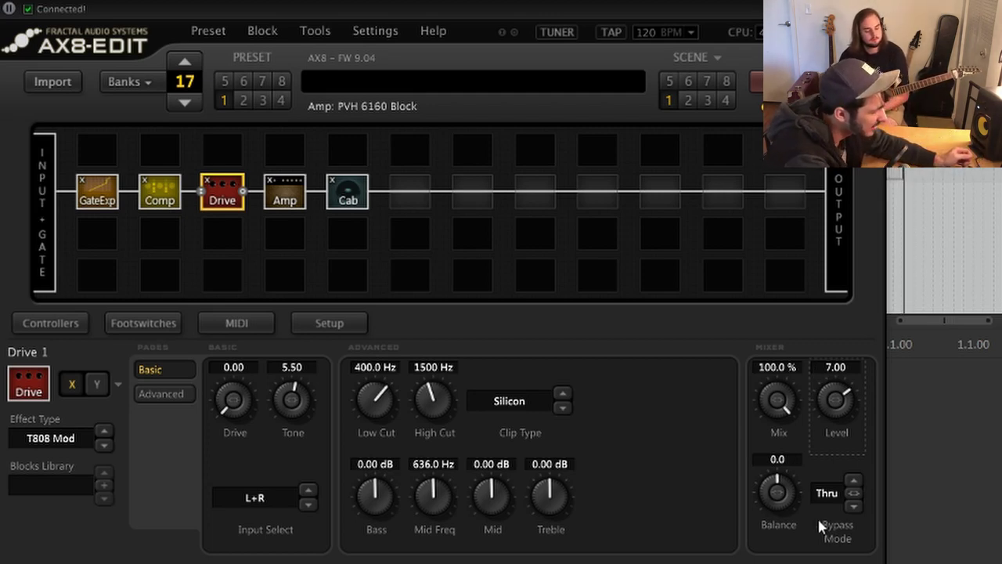
Boost the Drive block's Mid by 3 dB with Mid Freq at 1550 Hz, and set the Clip Type to 4558/Diode.
double_click(421, 469)
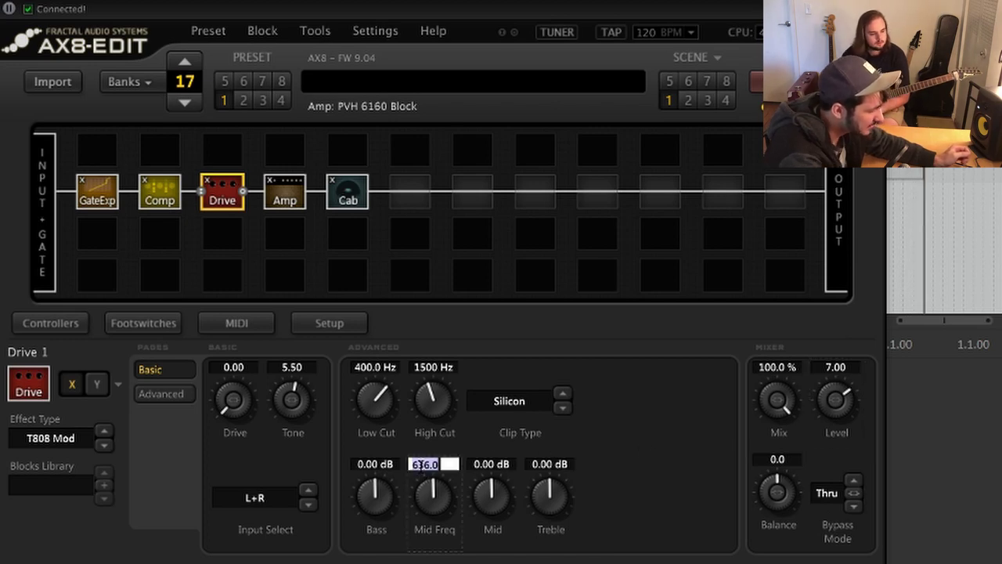
type("1350")
key("Return")
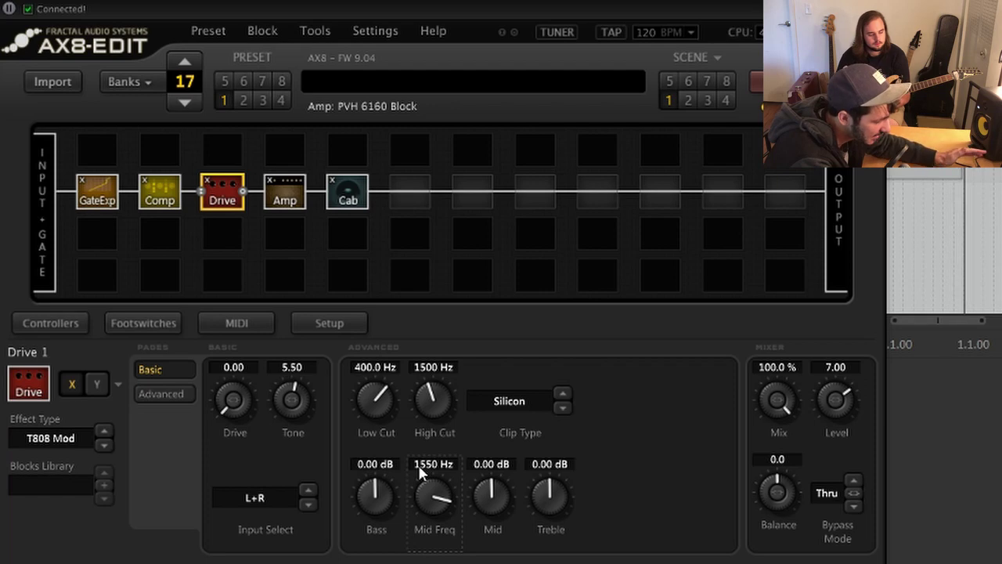
double_click(498, 465)
type("3")
key("Return")
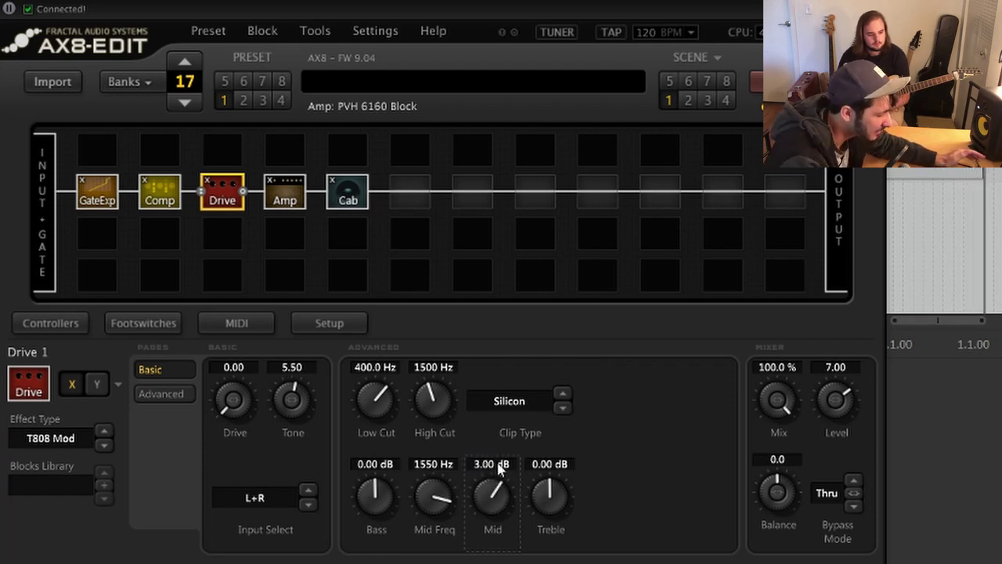
left_click(501, 401)
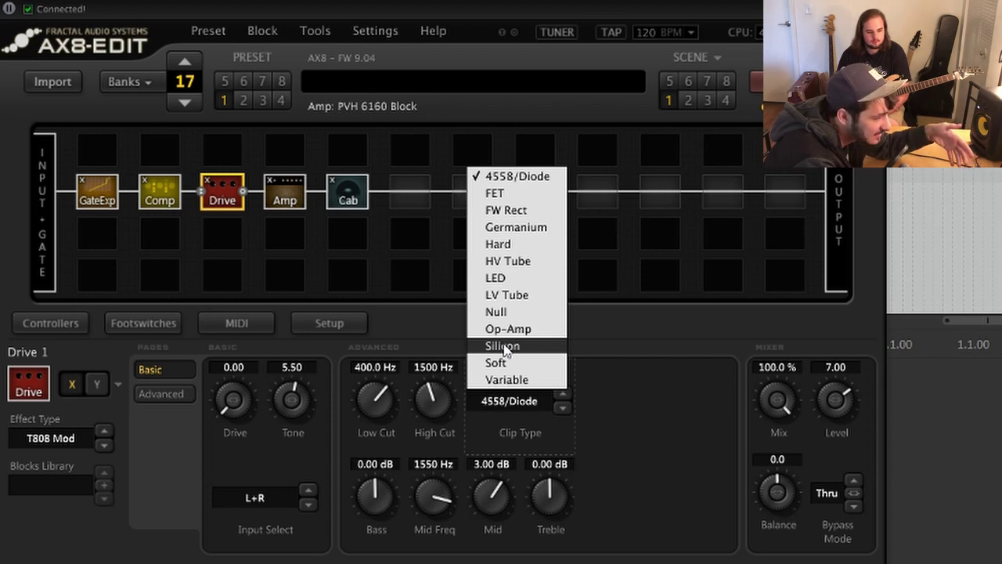
left_click(520, 178)
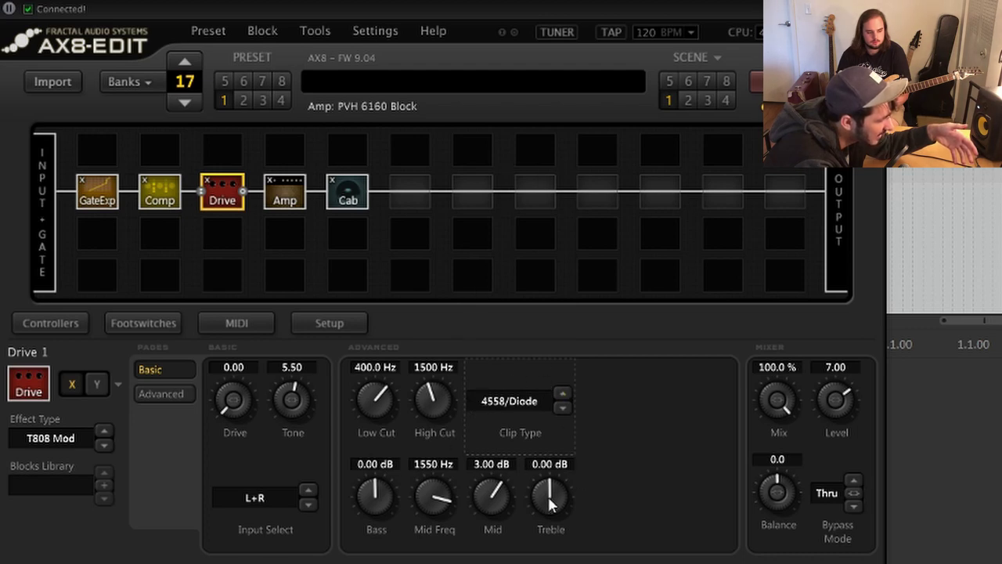
Set the Drive block's Low Cut to 480 Hz and its High Cut to 5500 Hz.
double_click(374, 367)
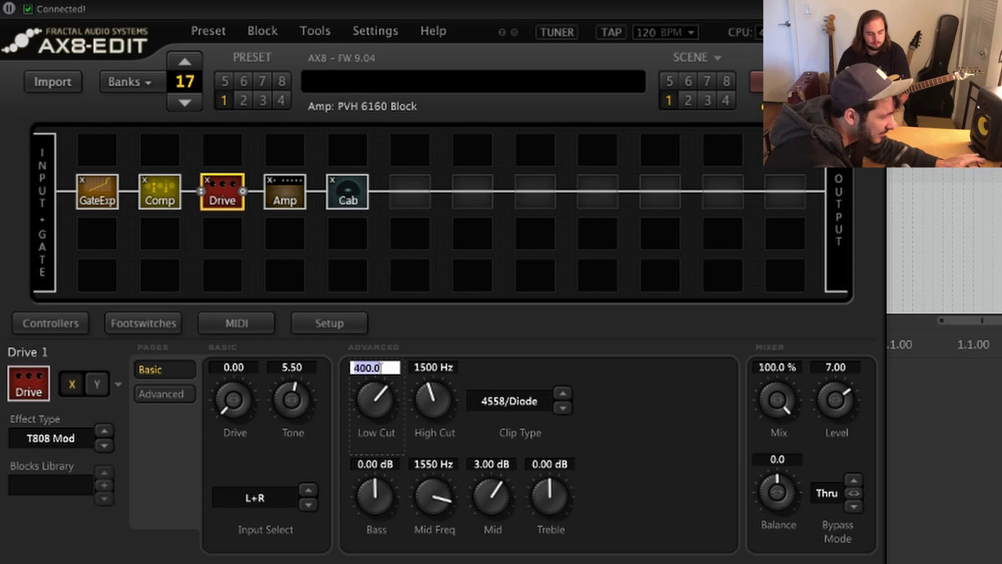
type("480")
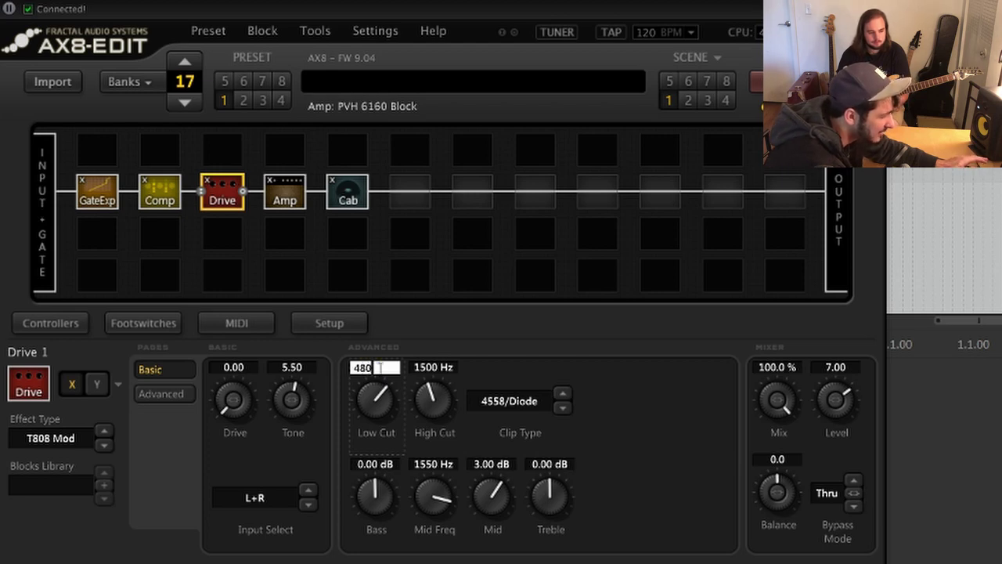
key("Return")
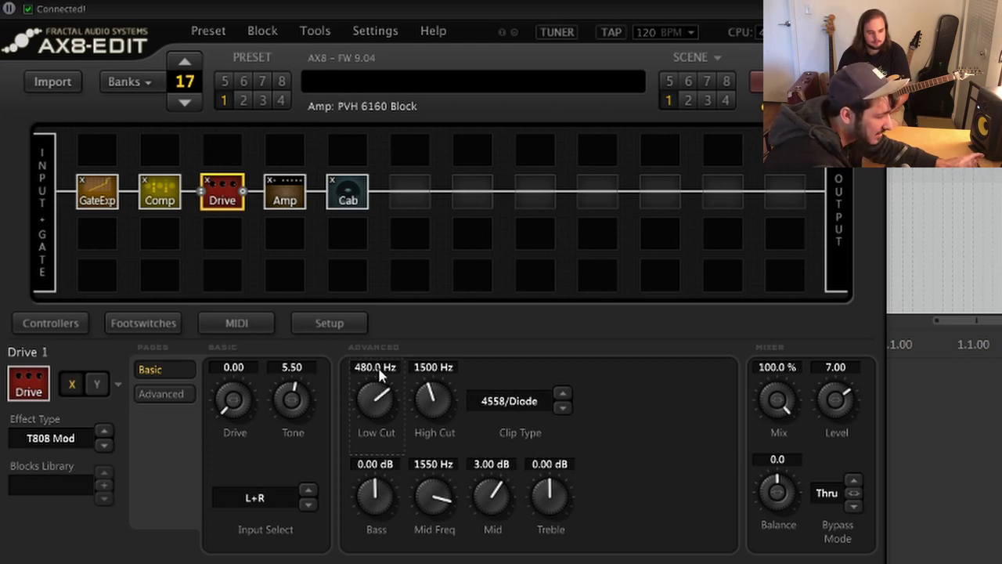
double_click(433, 369)
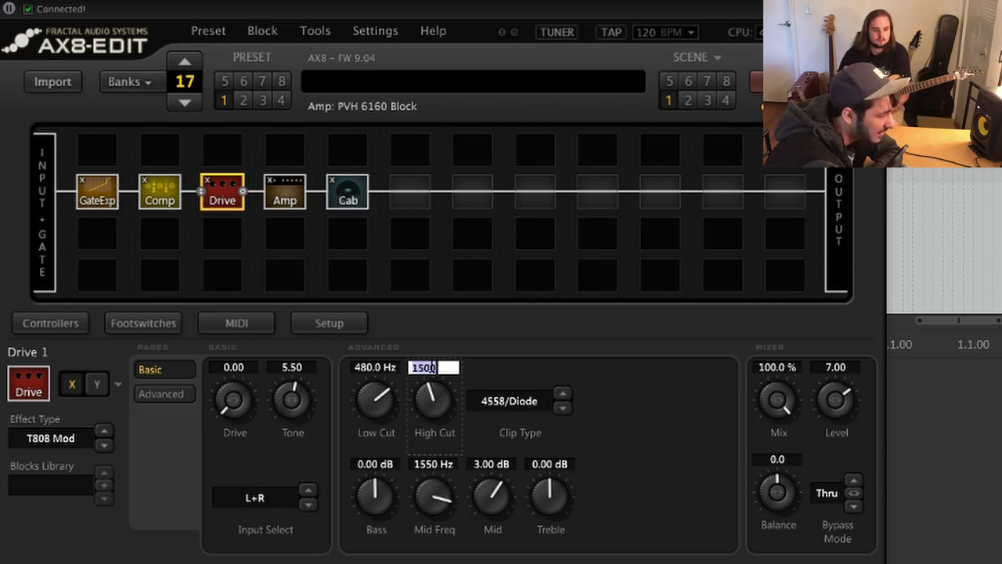
type("5500")
key("Return")
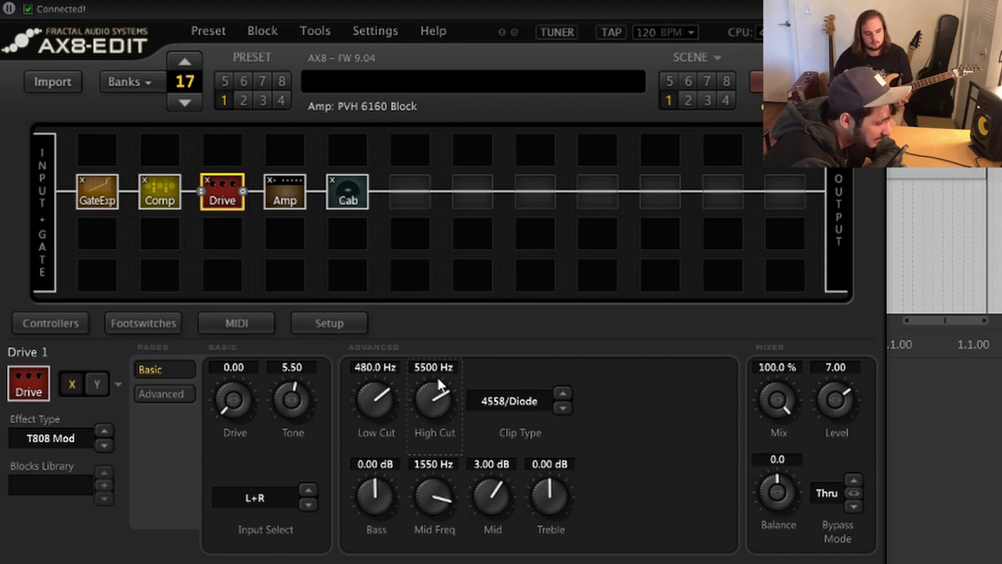
Add a Parametric EQ block in the empty slot directly after the Cab block.
left_click(416, 191)
right_click(416, 190)
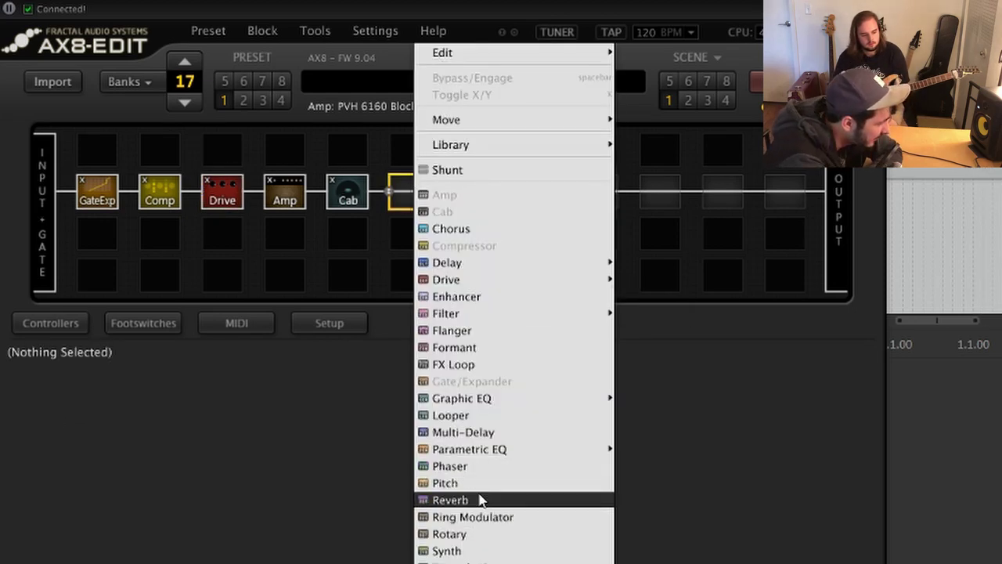
mouse_move(488, 449)
left_click(661, 425)
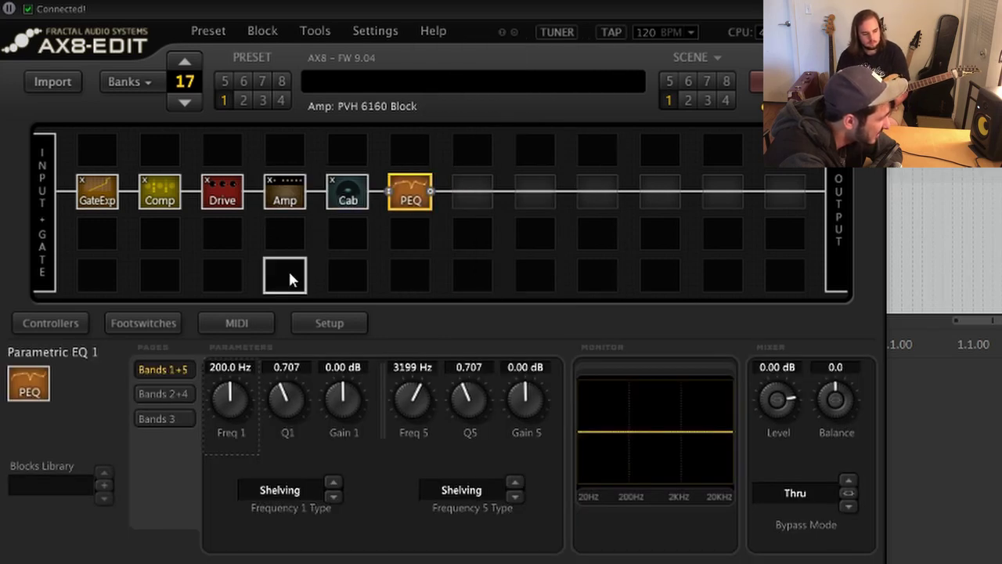
Set the Parametric EQ's band 4 to 3100 Hz with a Q of 10 and a gain of 10 dB.
left_click(177, 394)
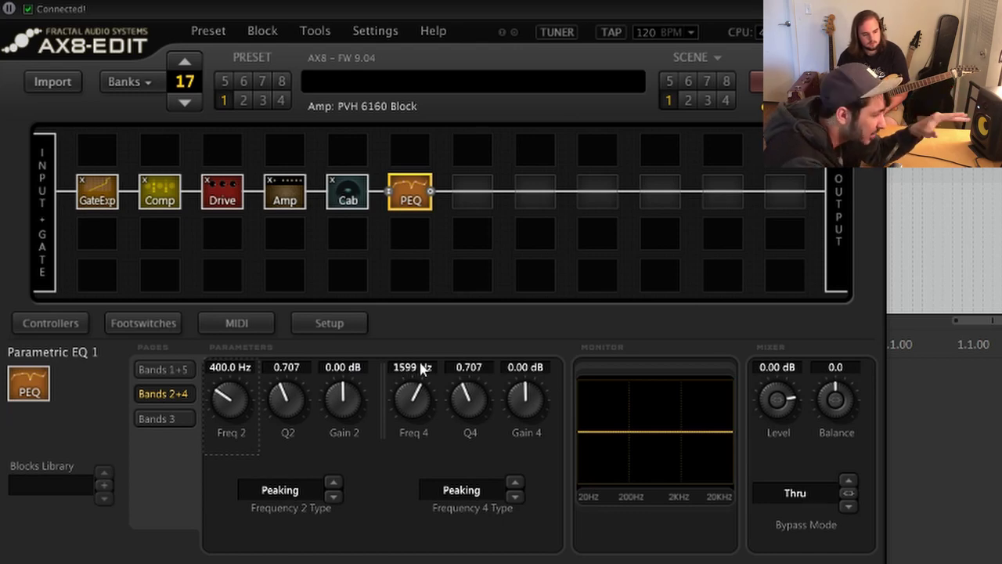
double_click(421, 368)
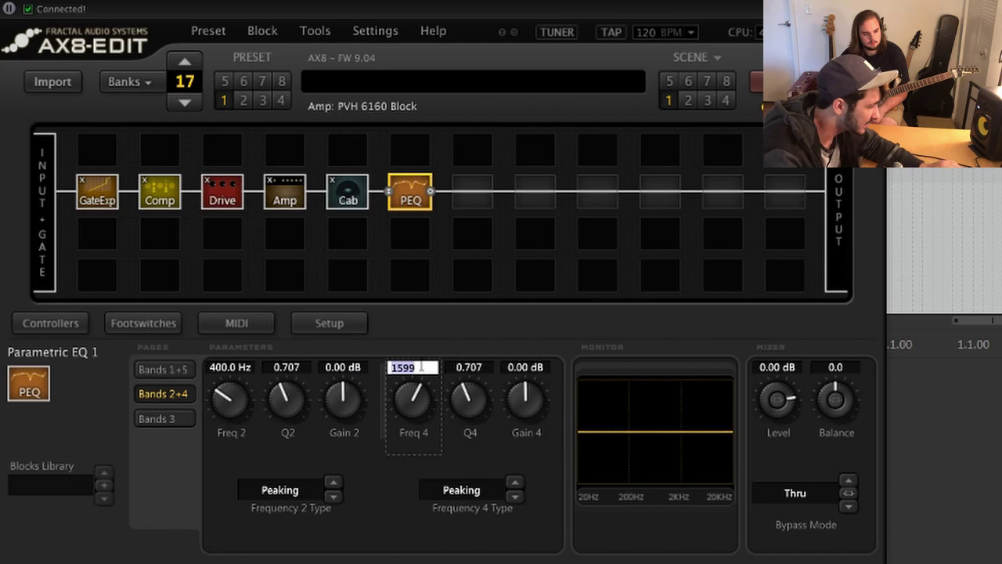
double_click(476, 368)
type("10")
key("Return")
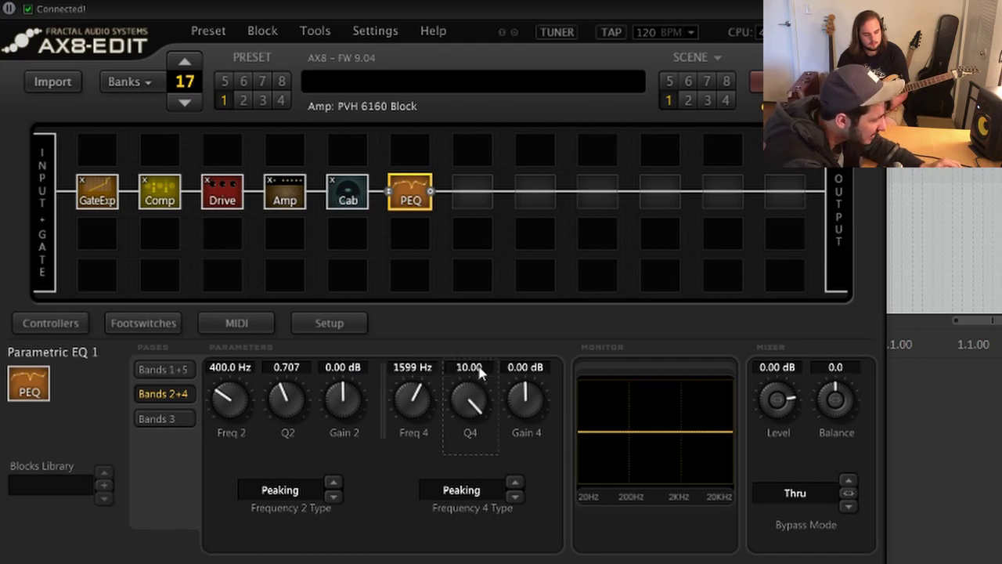
double_click(430, 367)
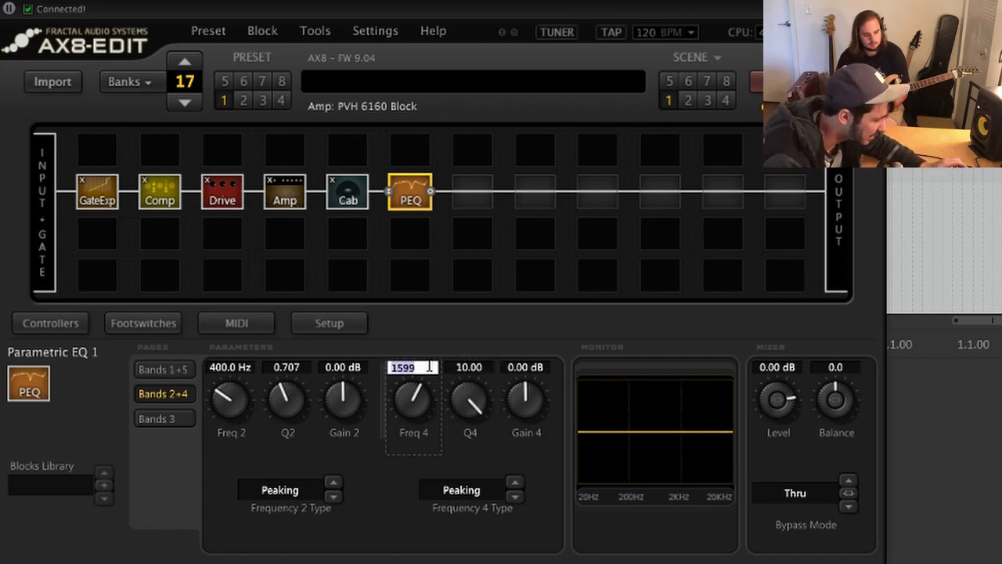
type("3100")
key("Return")
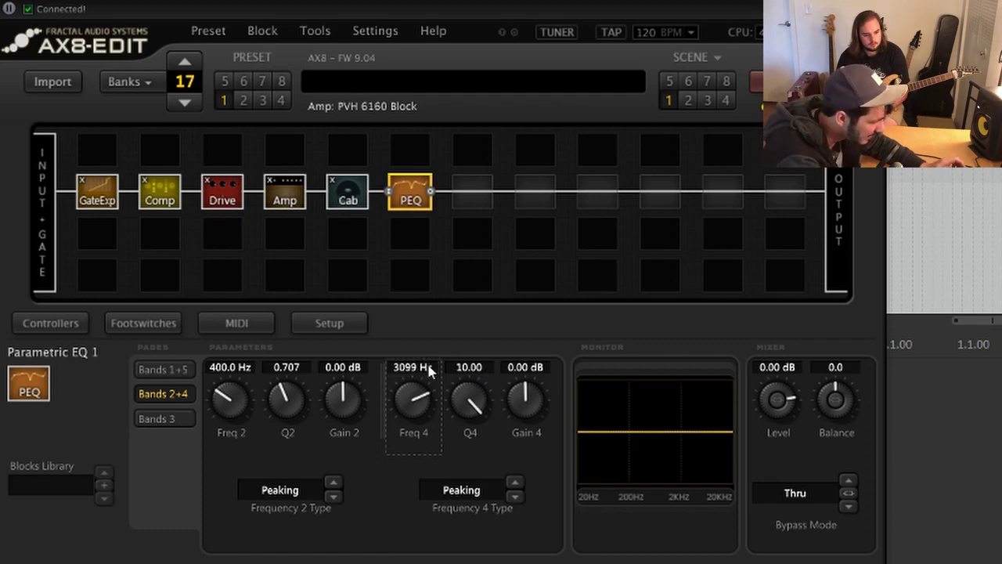
double_click(509, 368)
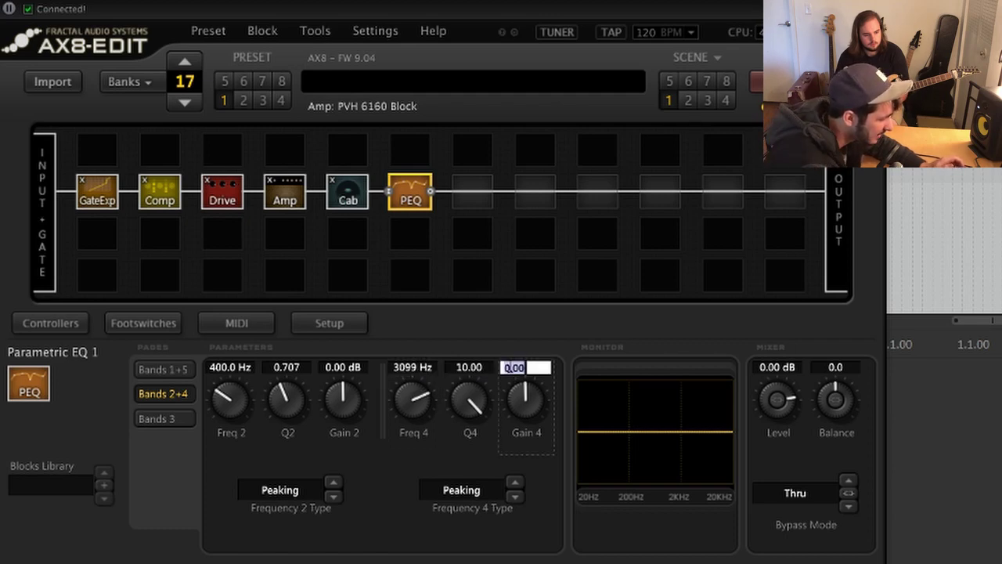
type("10")
key("Return")
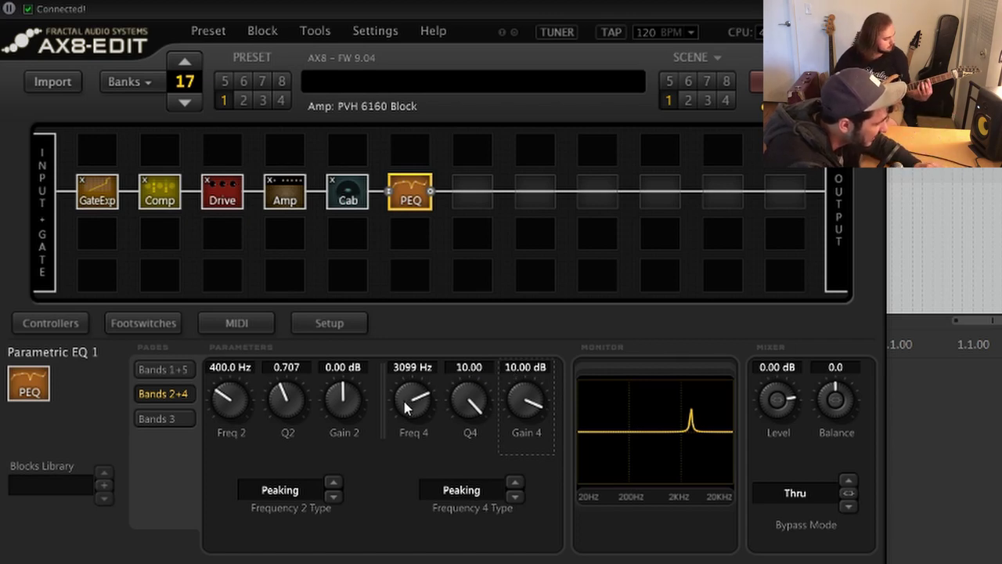
Retune the Parametric EQ's band 4 to about 3195 Hz and cut its gain to about -2.46 dB.
left_click_drag(402, 406, 401, 397)
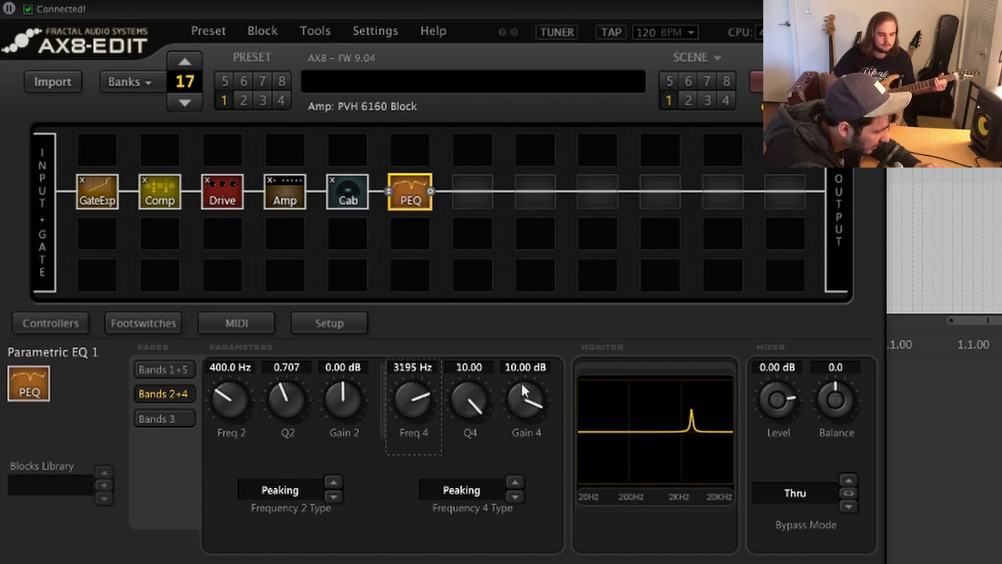
left_click_drag(523, 392, 471, 460)
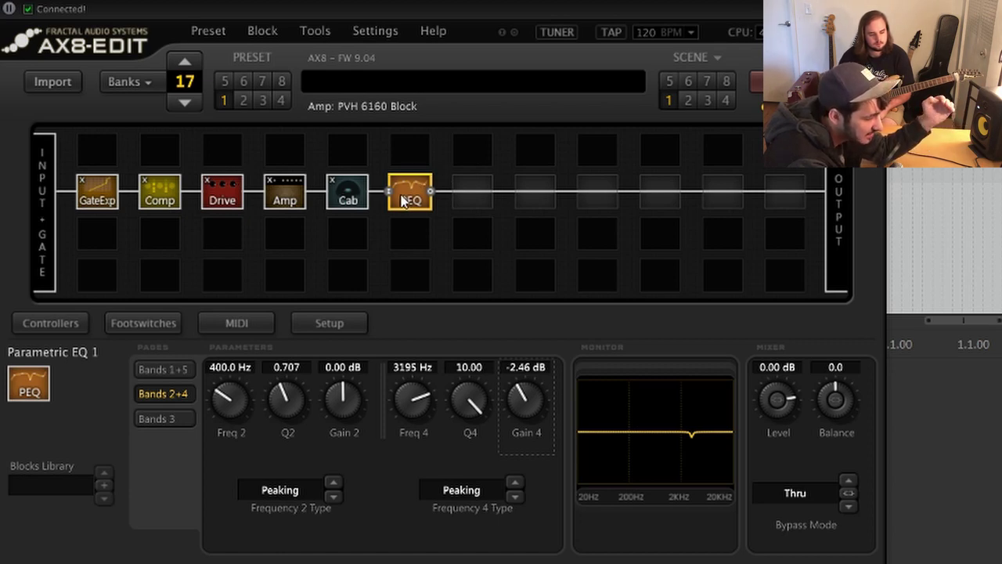
Review the settings of each block from gate to cab, including the amp's Basic and GEQ pages.
left_click(108, 200)
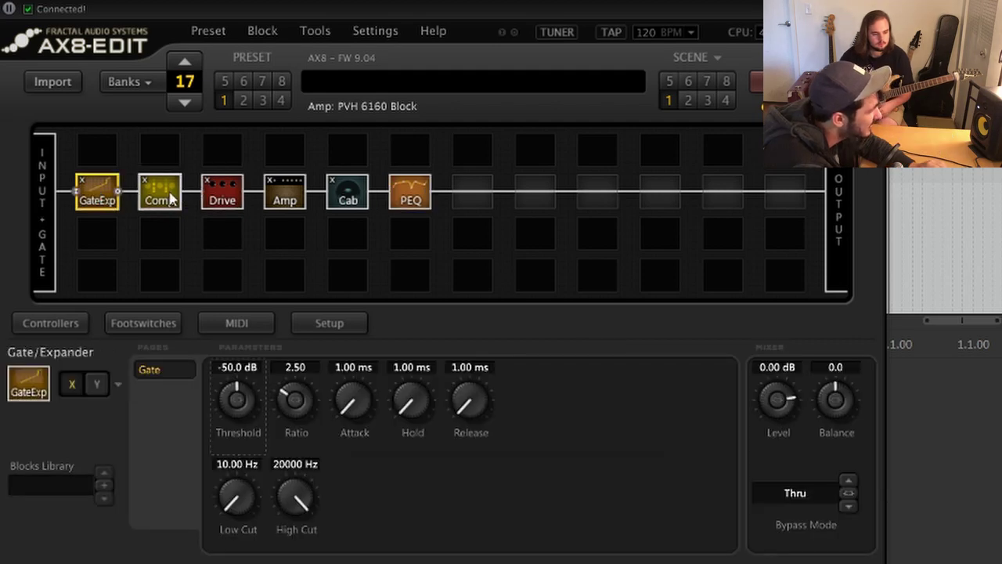
left_click(168, 196)
left_click(223, 200)
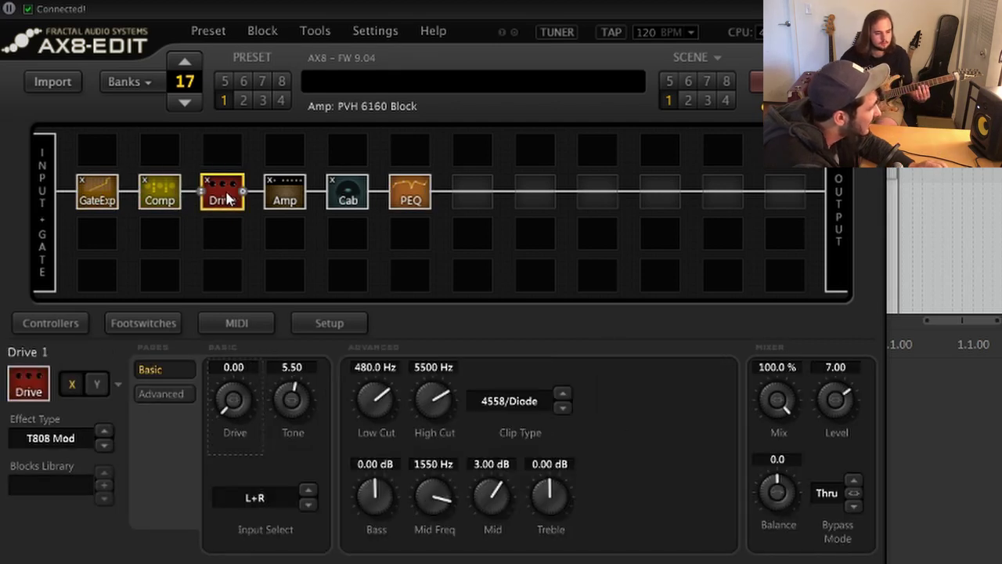
left_click(291, 200)
left_click(346, 202)
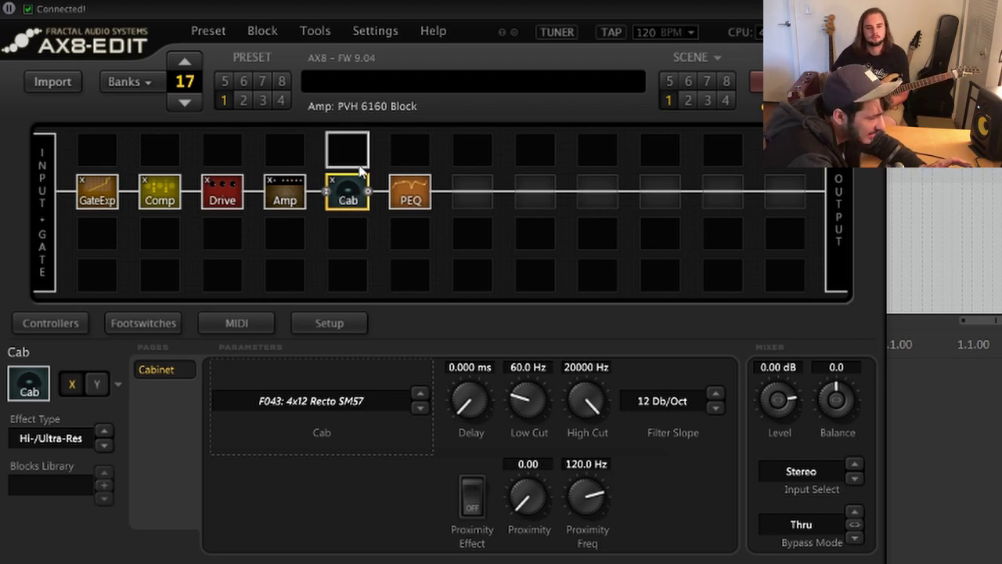
left_click(285, 195)
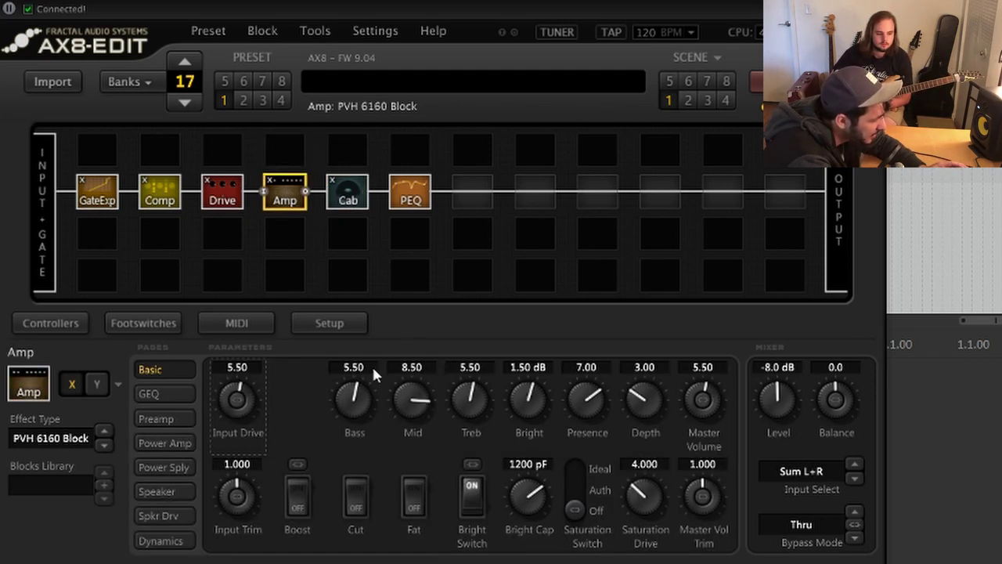
left_click(149, 394)
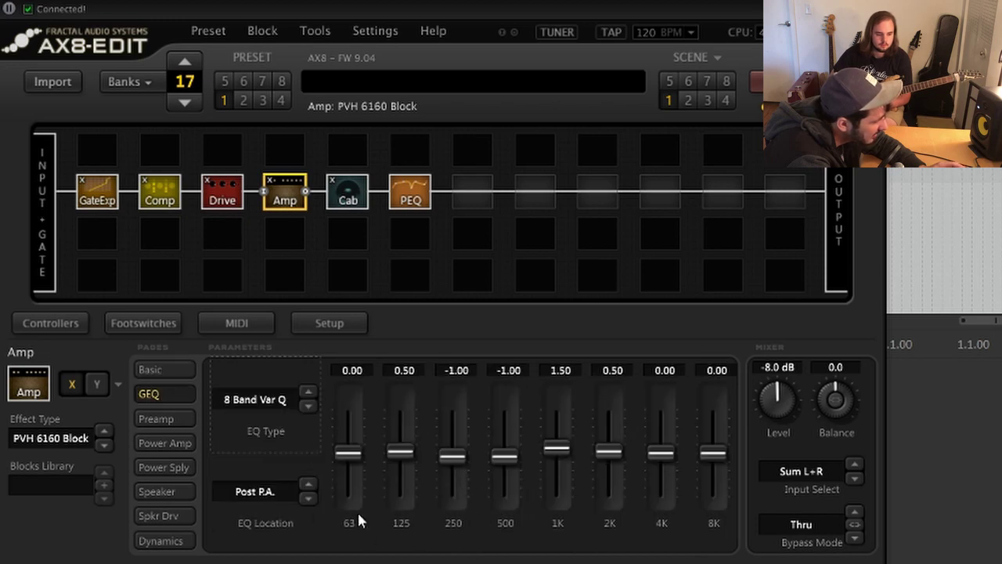
left_click(151, 370)
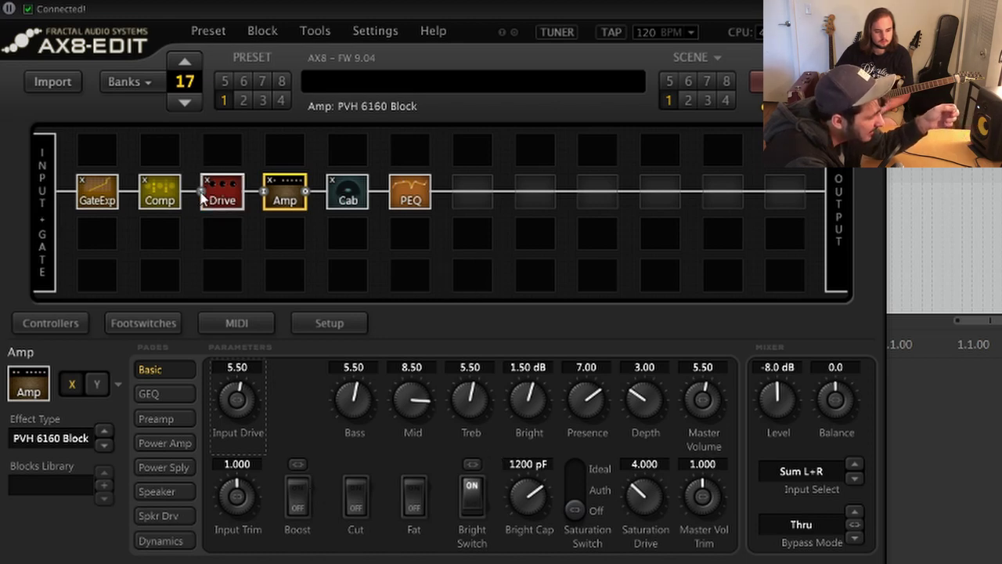
Compare the compressor's settings with the gate's, and look over the Drive block's settings.
left_click(162, 196)
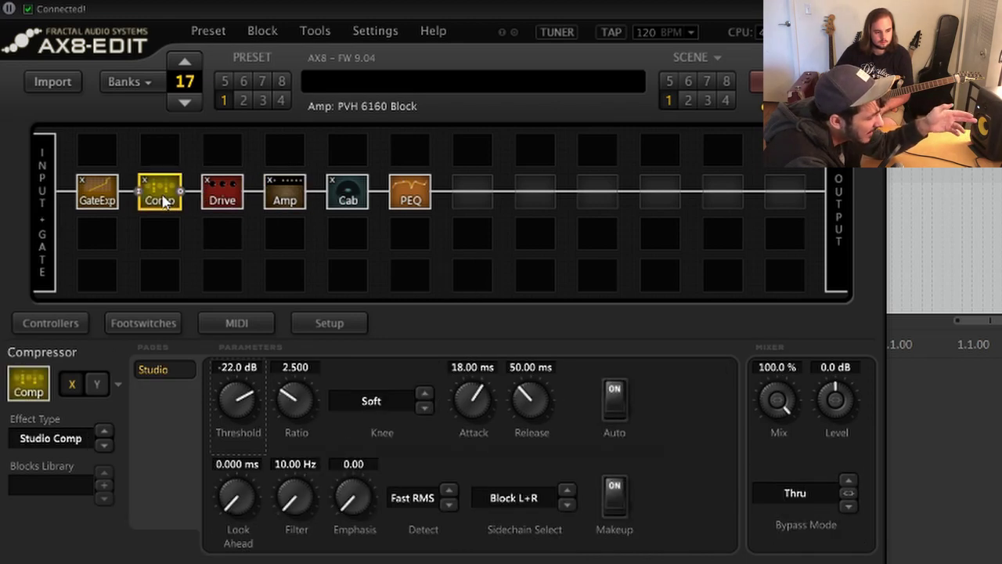
left_click(99, 195)
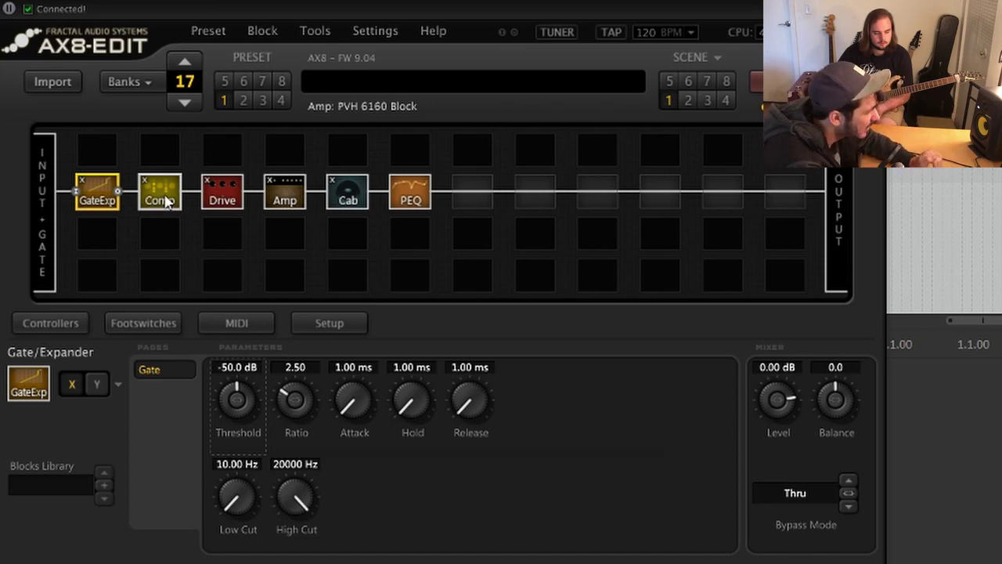
left_click(165, 201)
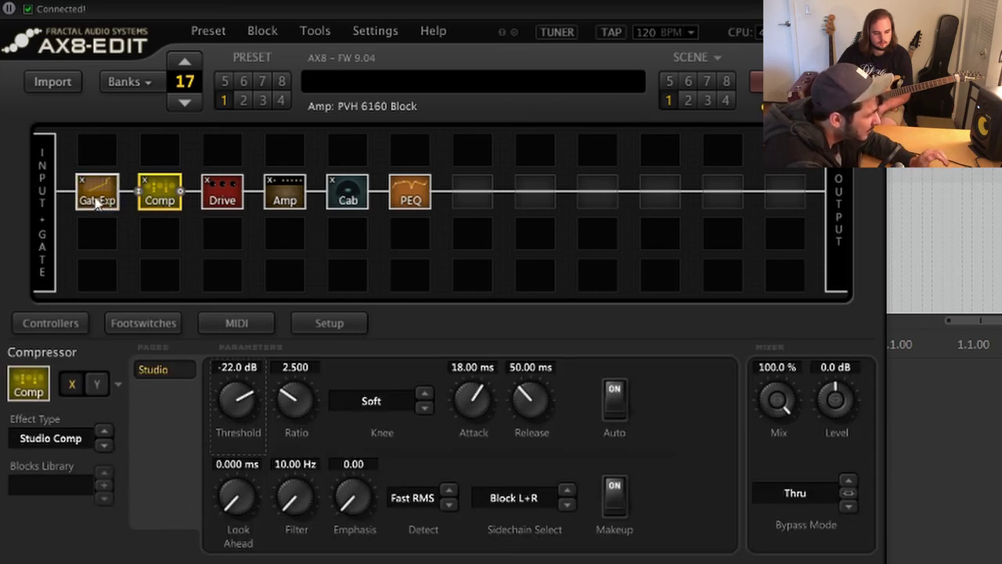
left_click(97, 201)
left_click(163, 199)
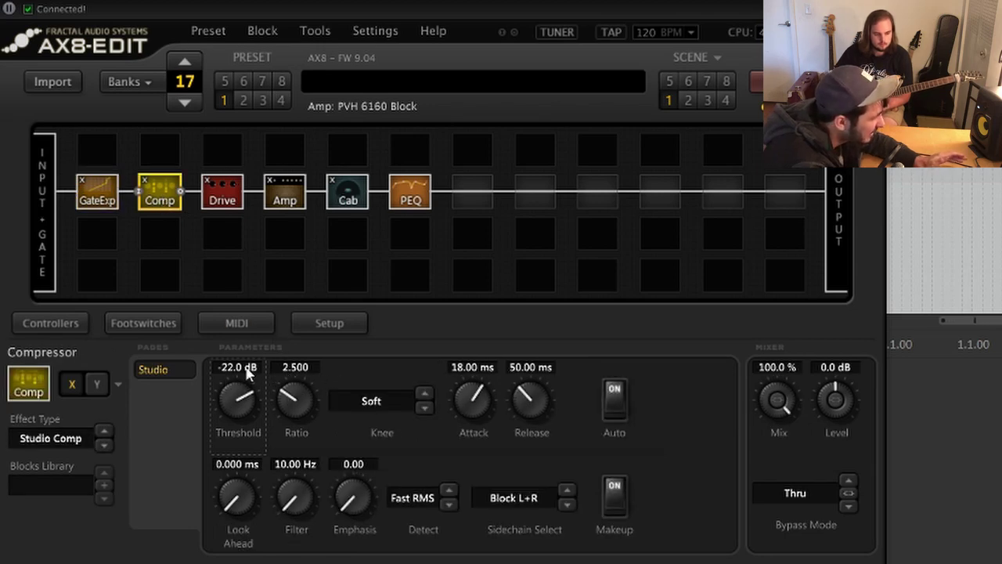
left_click(100, 199)
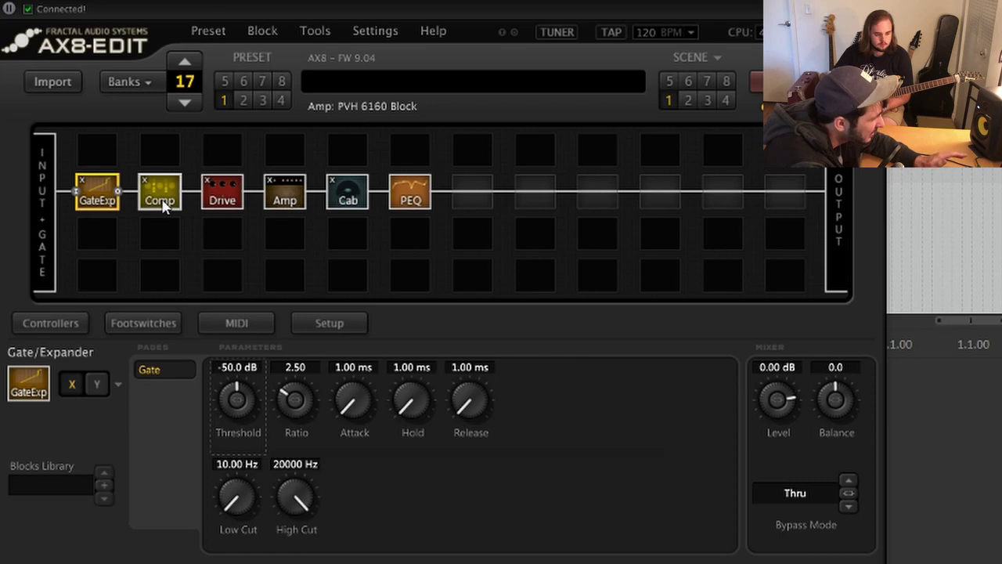
left_click(221, 195)
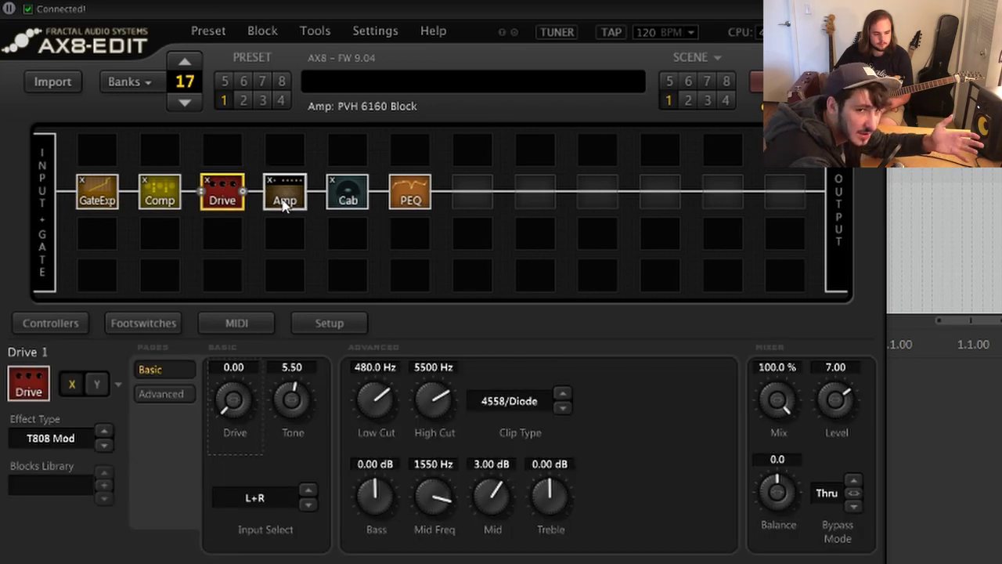